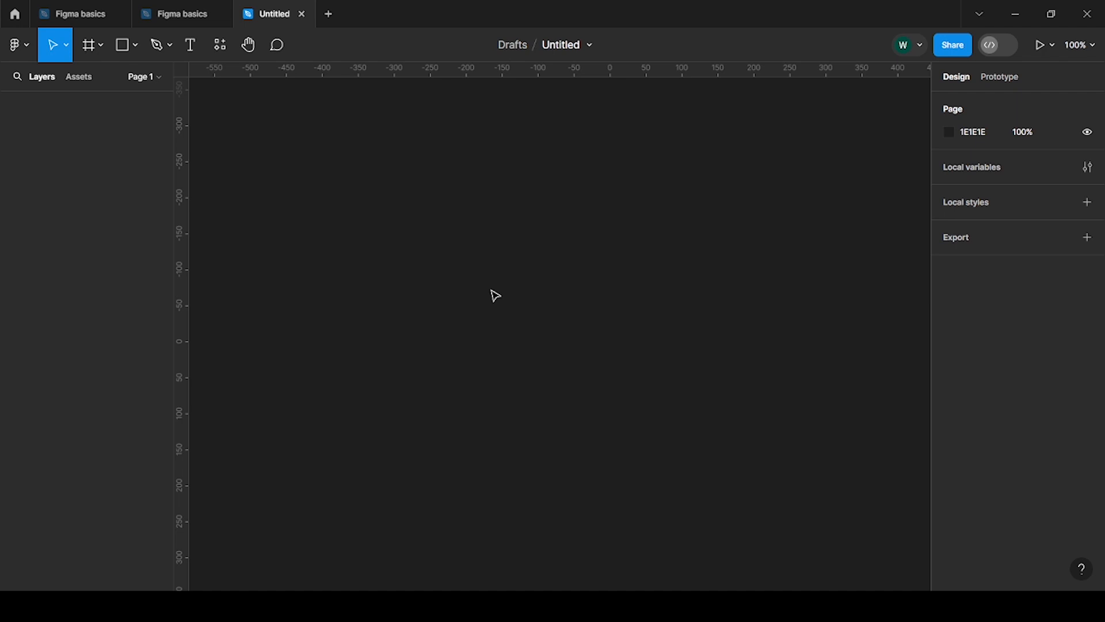
- Draw a large blank frame that covers most of the visible canvas
click(101, 51)
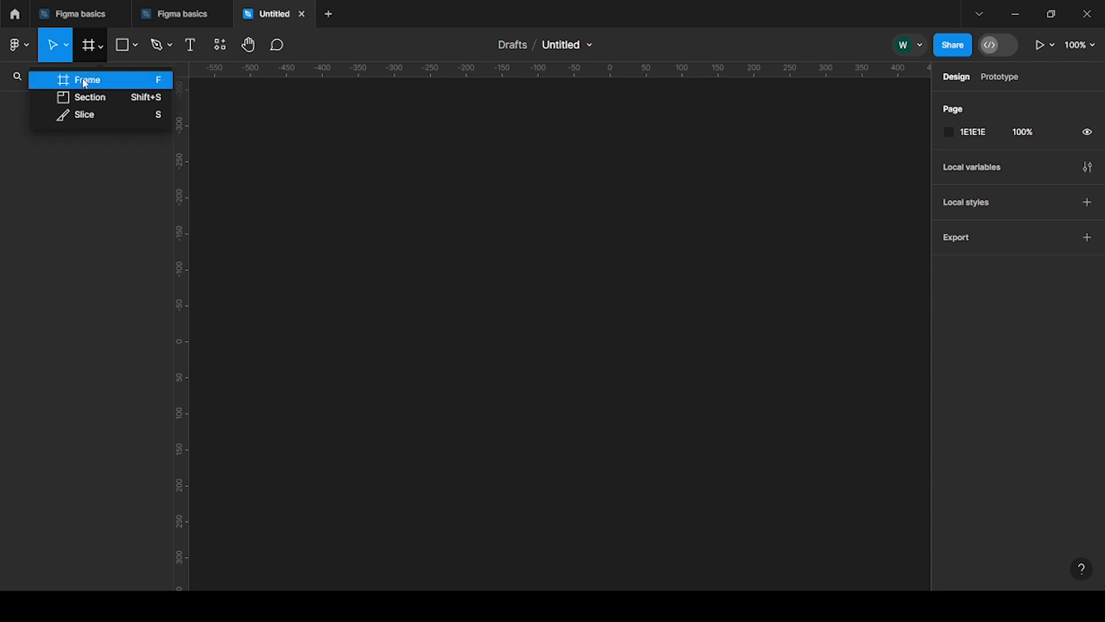
click(85, 81)
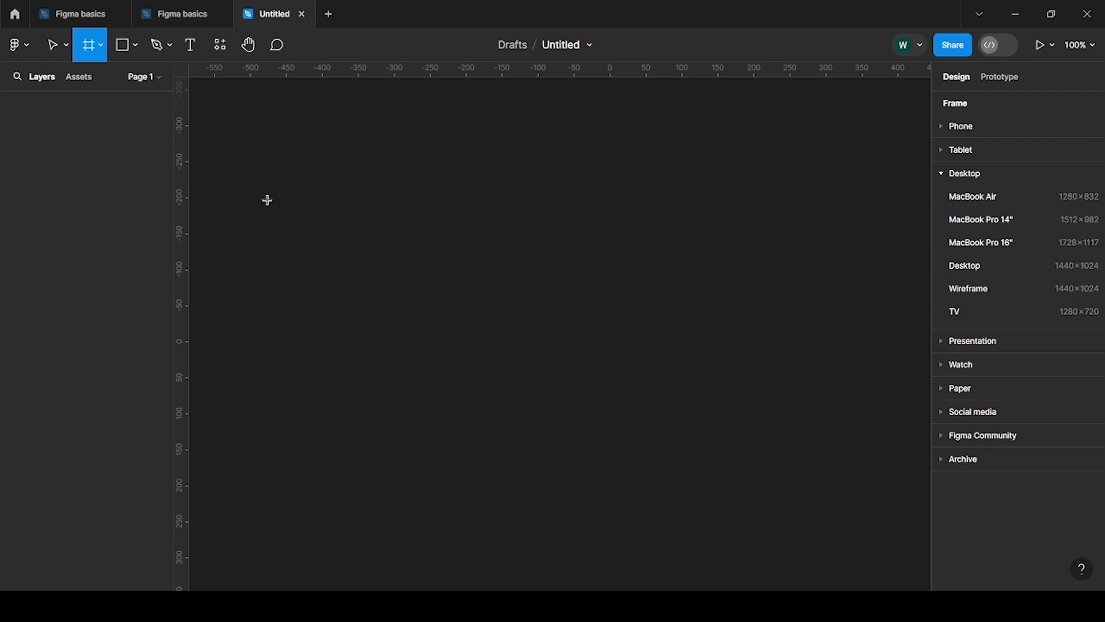
click(102, 51)
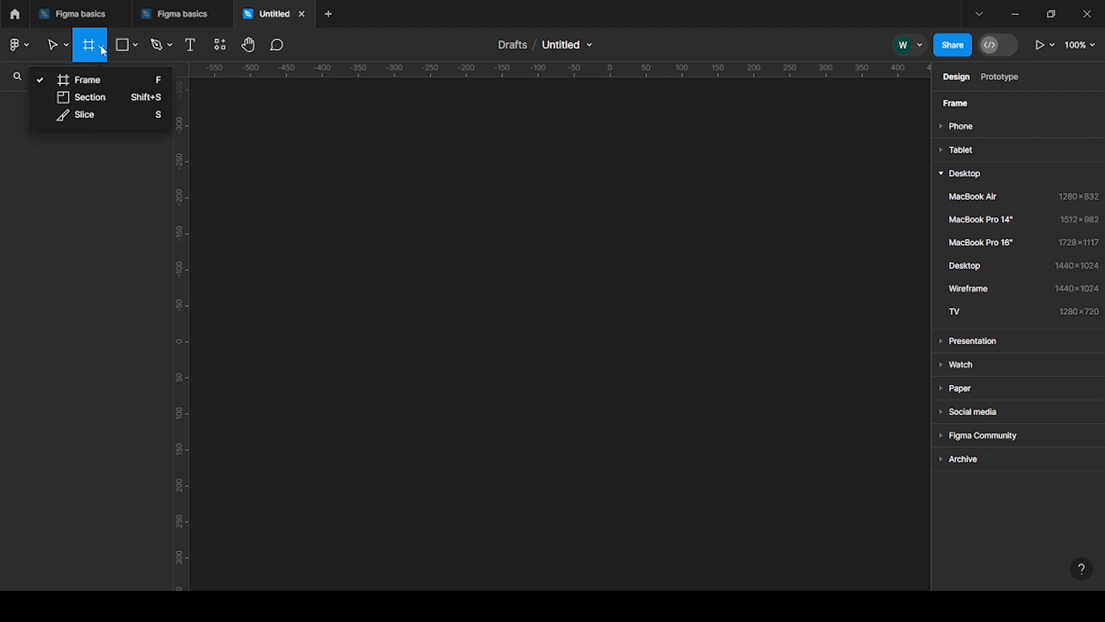
click(86, 84)
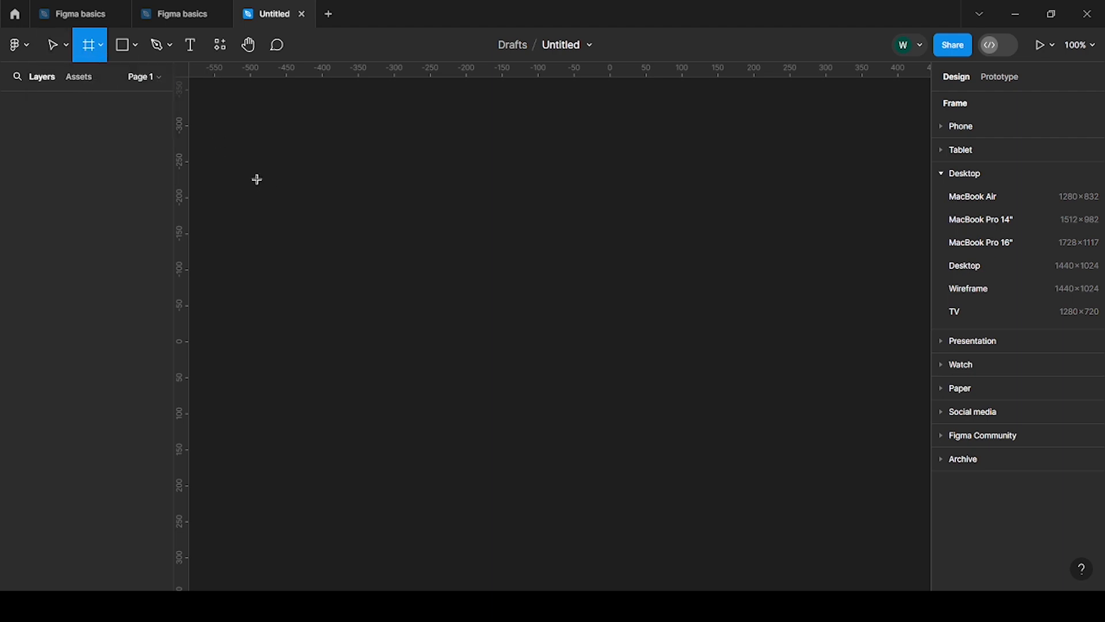
drag(234, 137, 909, 496)
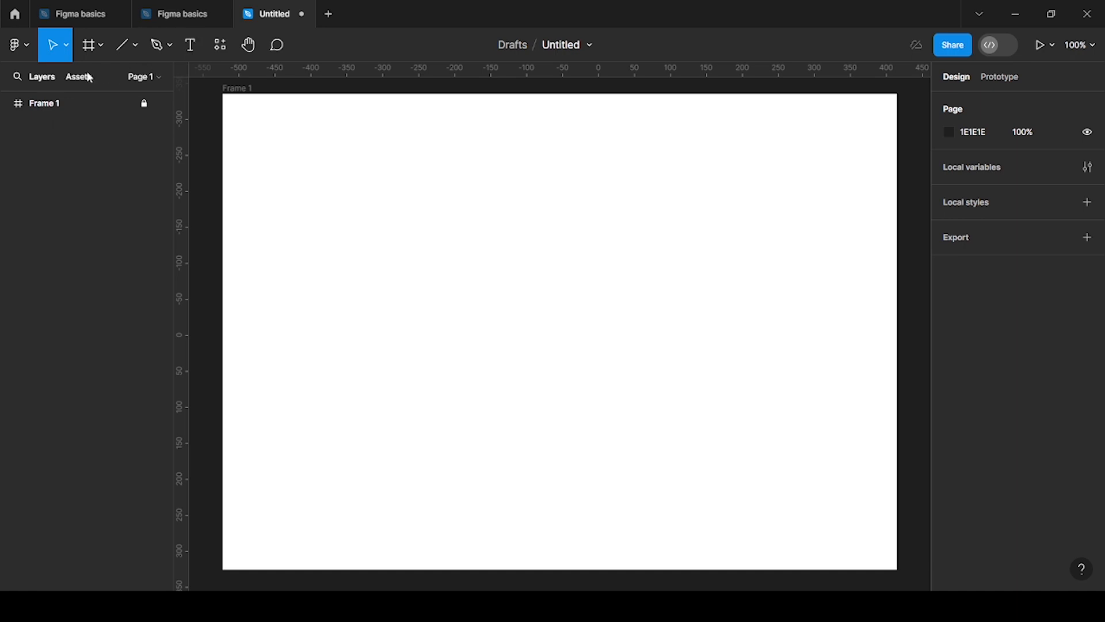
click(67, 47)
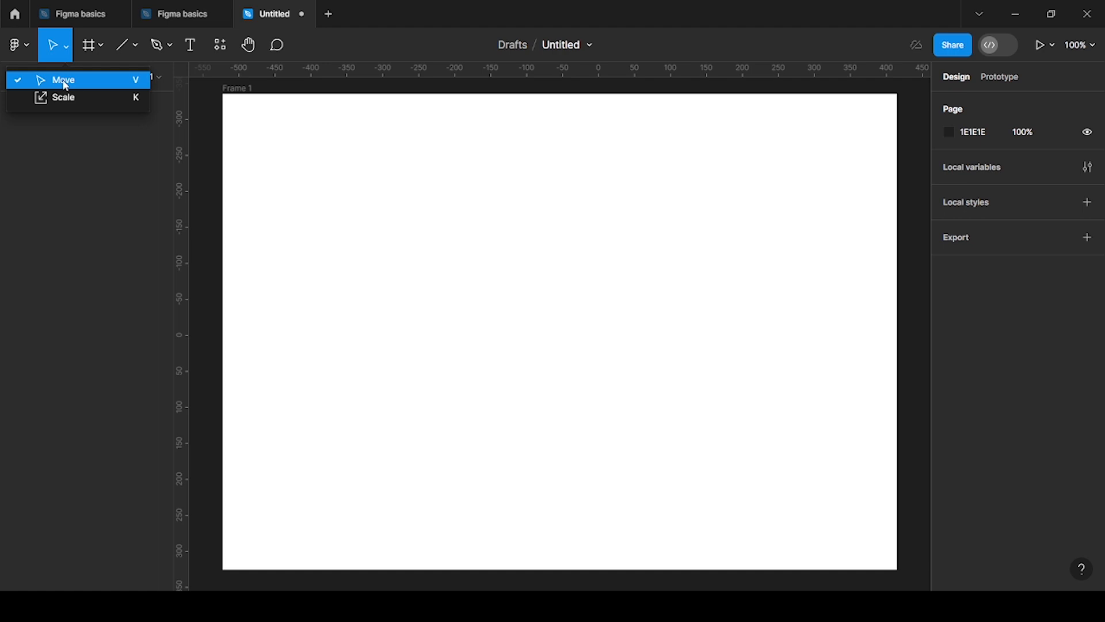
click(352, 241)
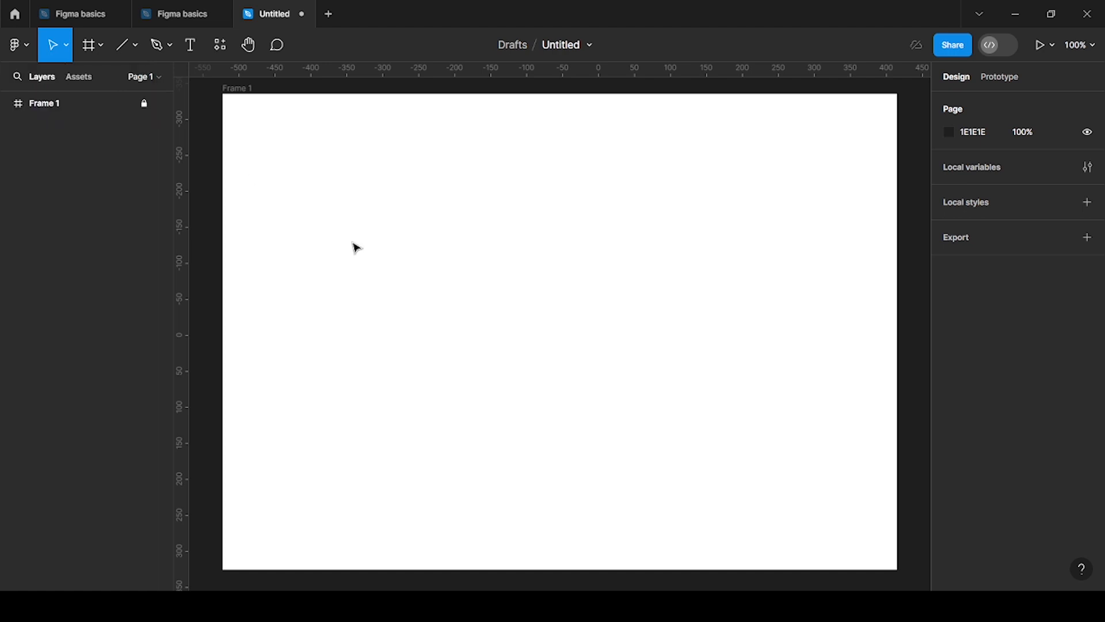
drag(345, 202, 387, 291)
key(r)
click(67, 46)
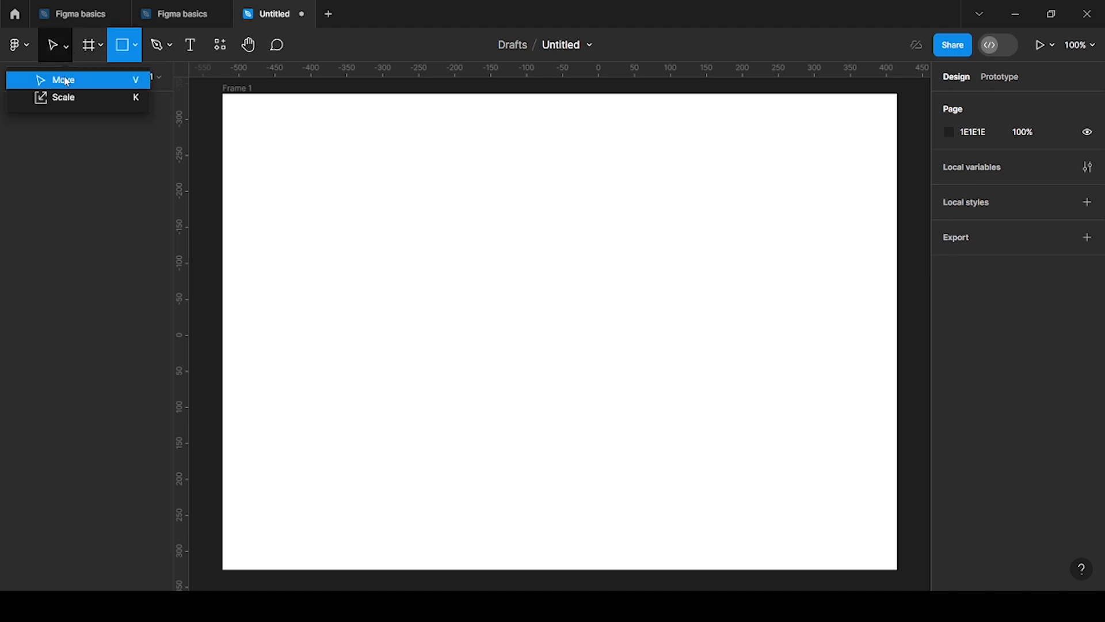
- Draw a rectangle about 402 × 249 in the upper left part of the frame and deselect it
click(133, 44)
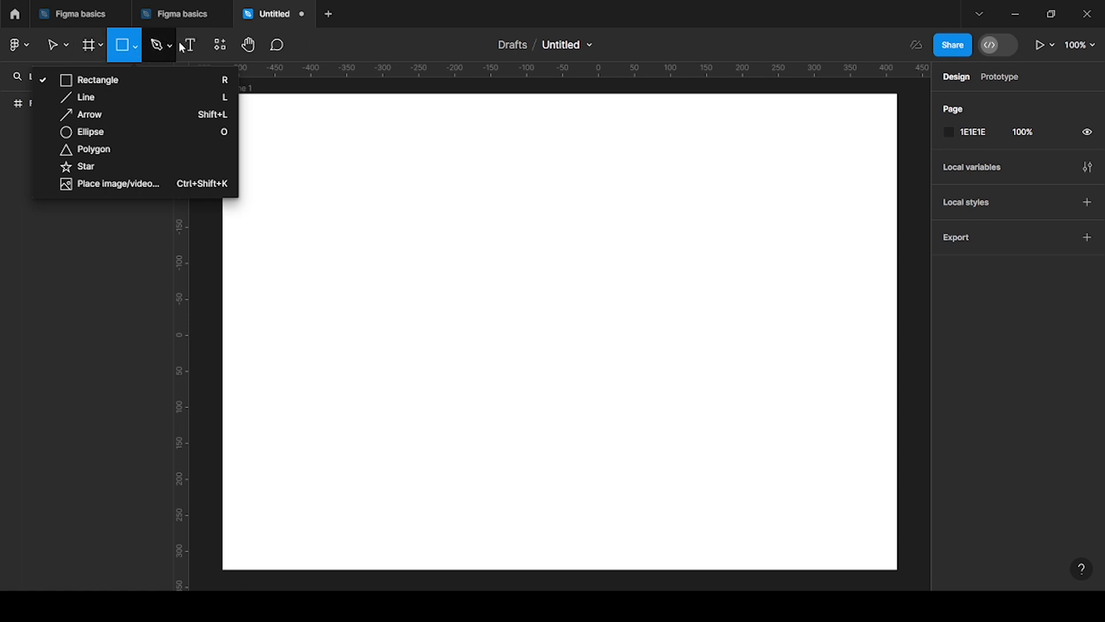
click(119, 84)
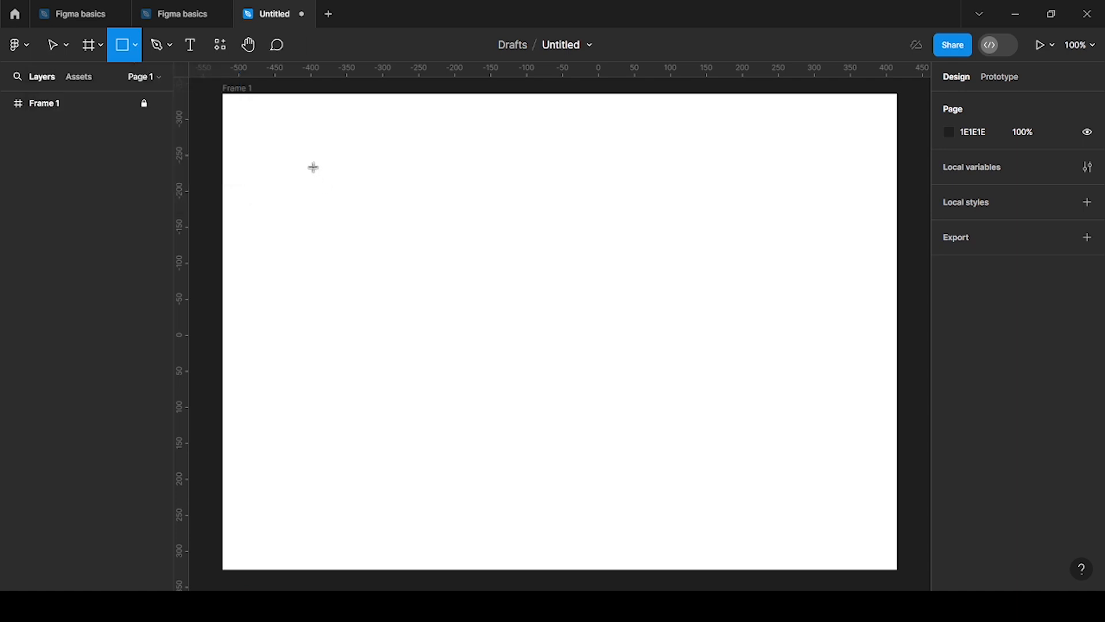
mouse_move(311, 152)
mouse_down()
mouse_move(339, 204)
mouse_move(496, 293)
mouse_move(384, 240)
mouse_move(532, 302)
mouse_move(575, 327)
mouse_move(517, 306)
mouse_move(602, 351)
mouse_move(603, 338)
mouse_up()
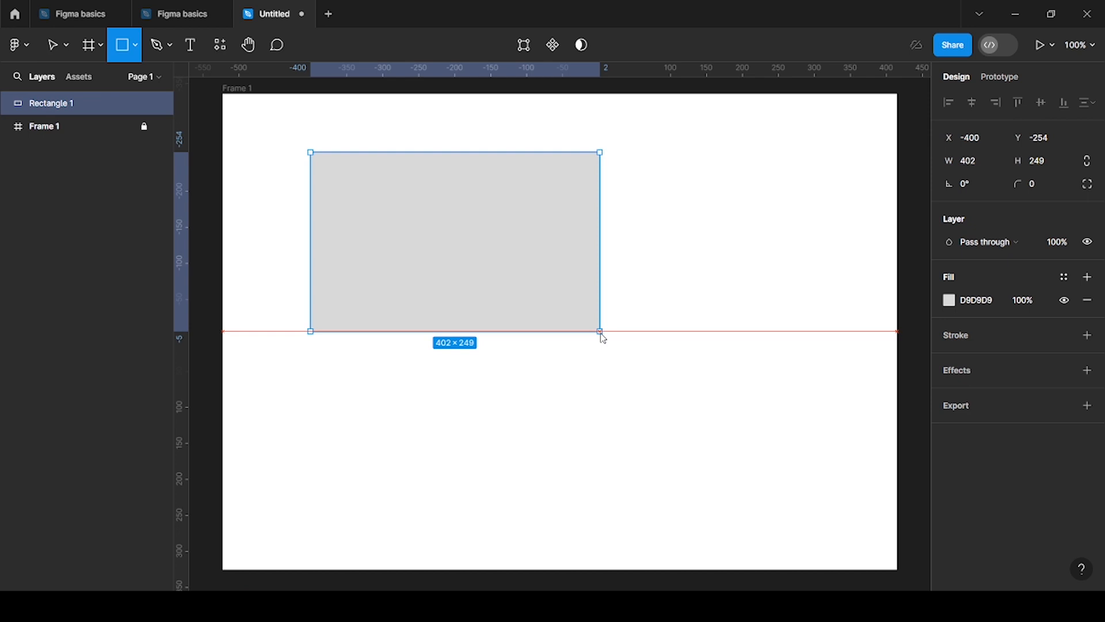
drag(603, 338, 596, 333)
click(510, 370)
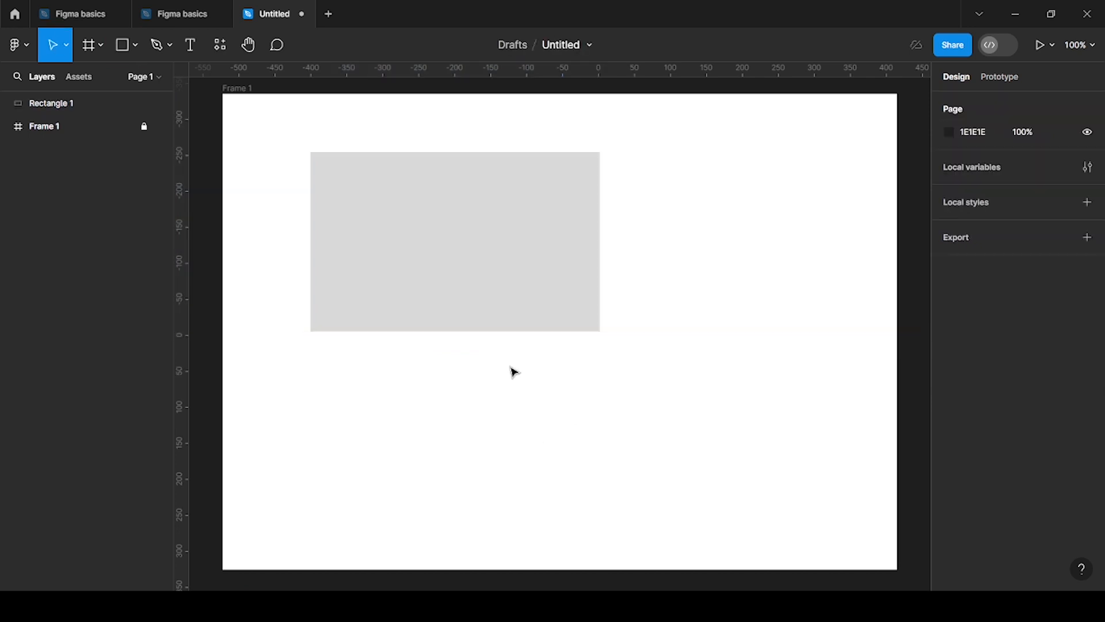
- Move the rectangle with the Move tool to the middle of the frame, at about X -255, Y -158
click(476, 301)
drag(457, 284, 486, 279)
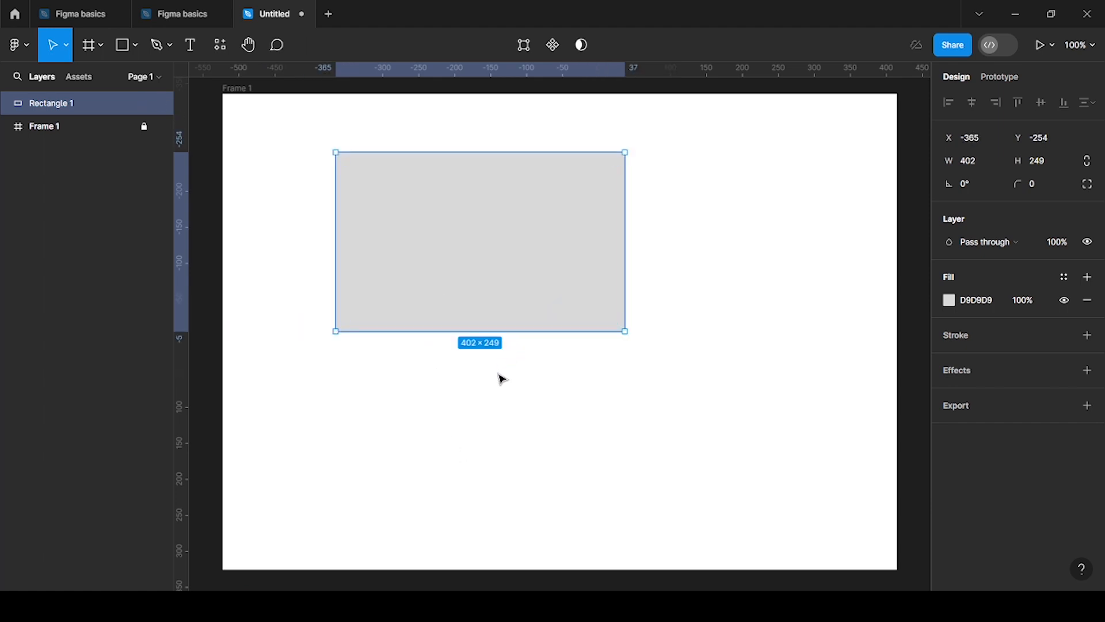
click(69, 47)
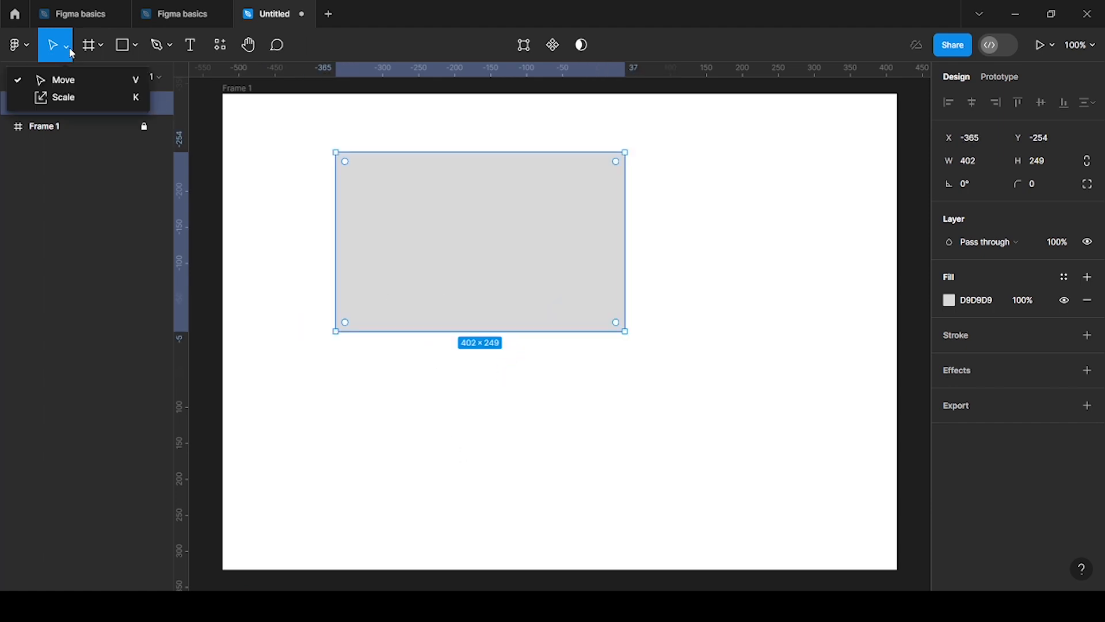
click(62, 76)
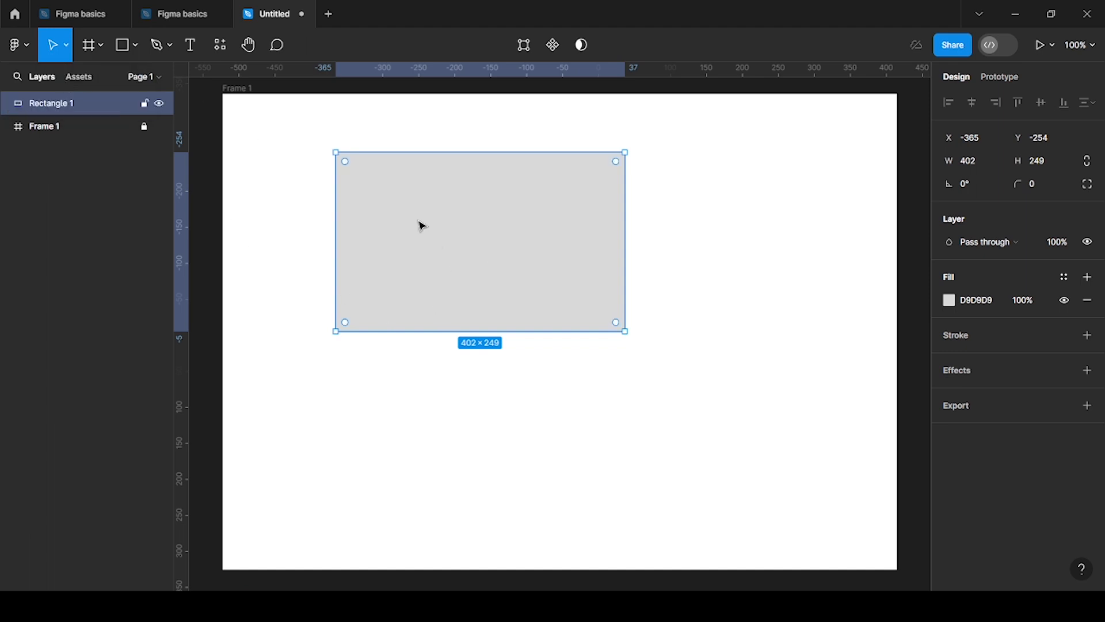
drag(394, 196, 555, 319)
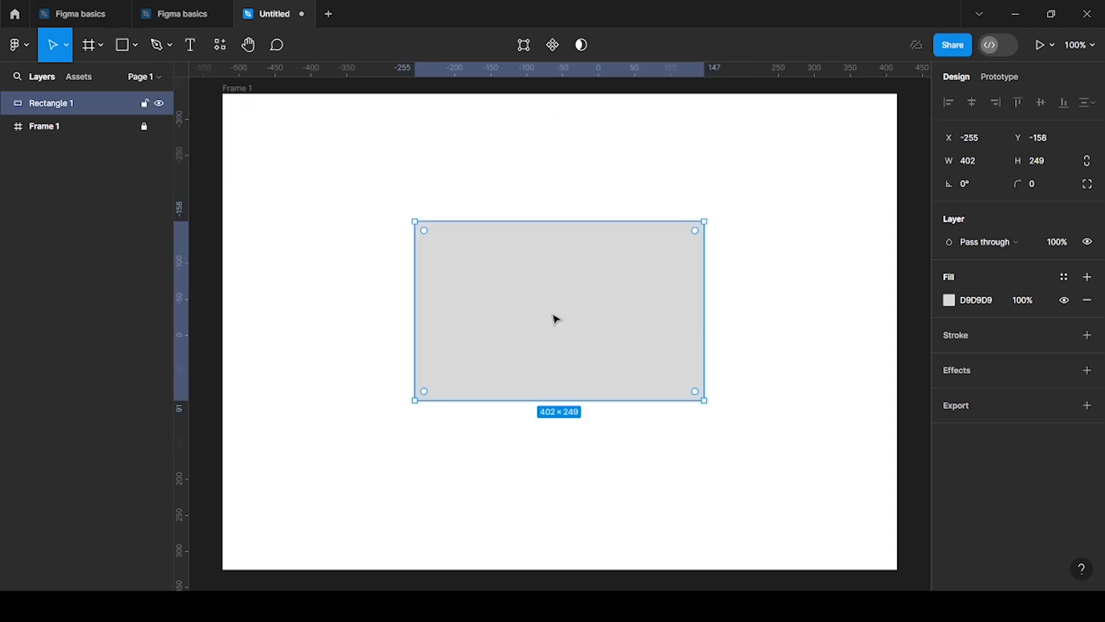
- Undo the rectangle's recent changes and delete it from the frame
click(137, 46)
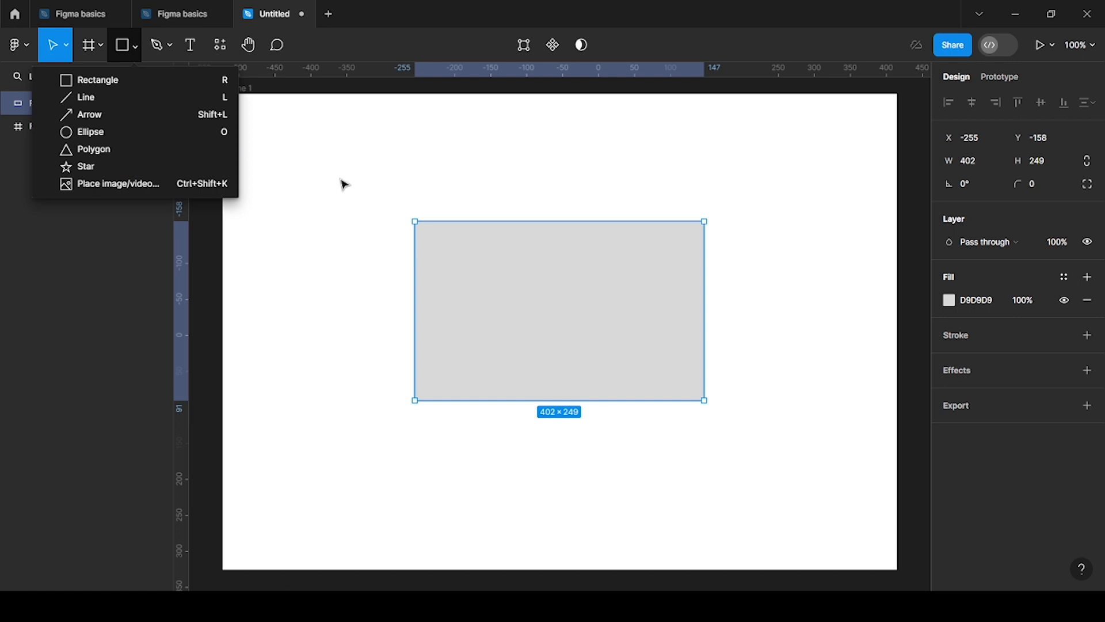
click(462, 185)
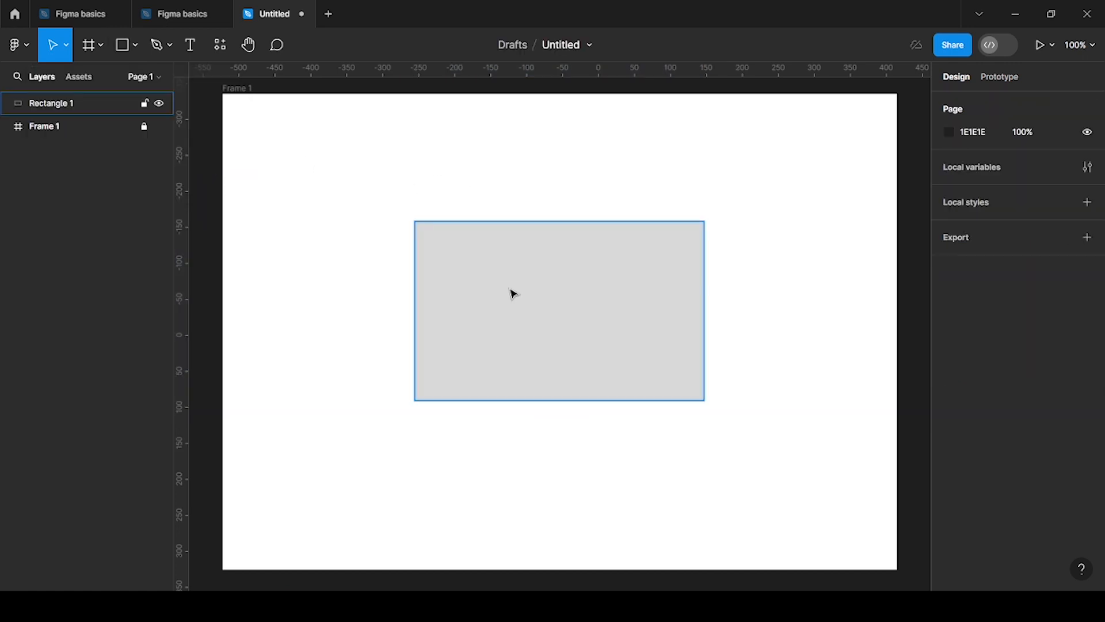
click(512, 293)
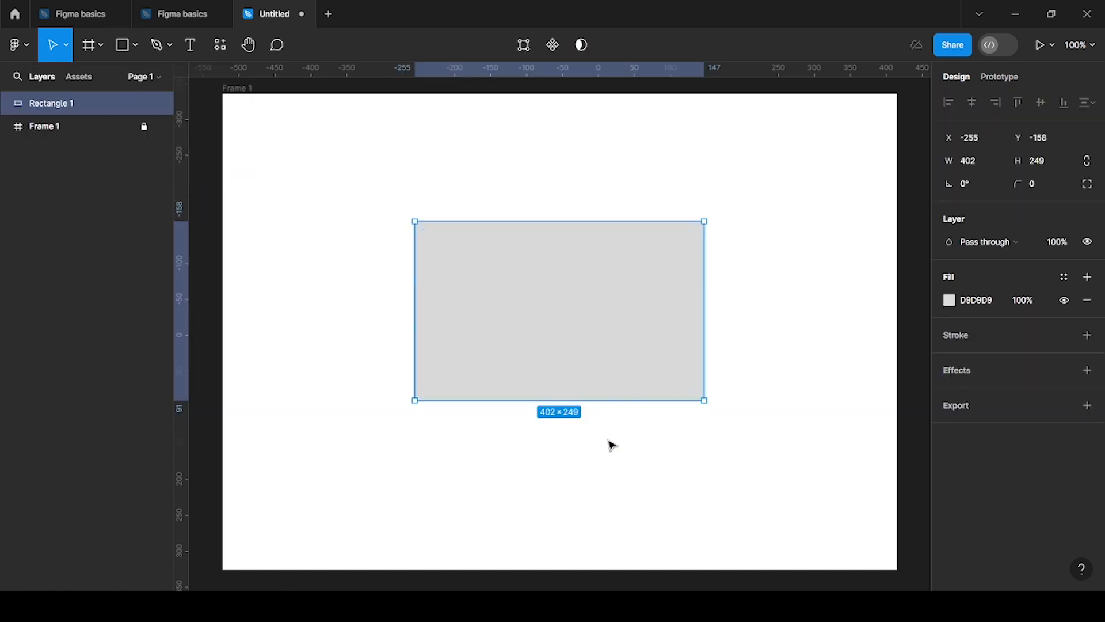
key(ctrl+z)
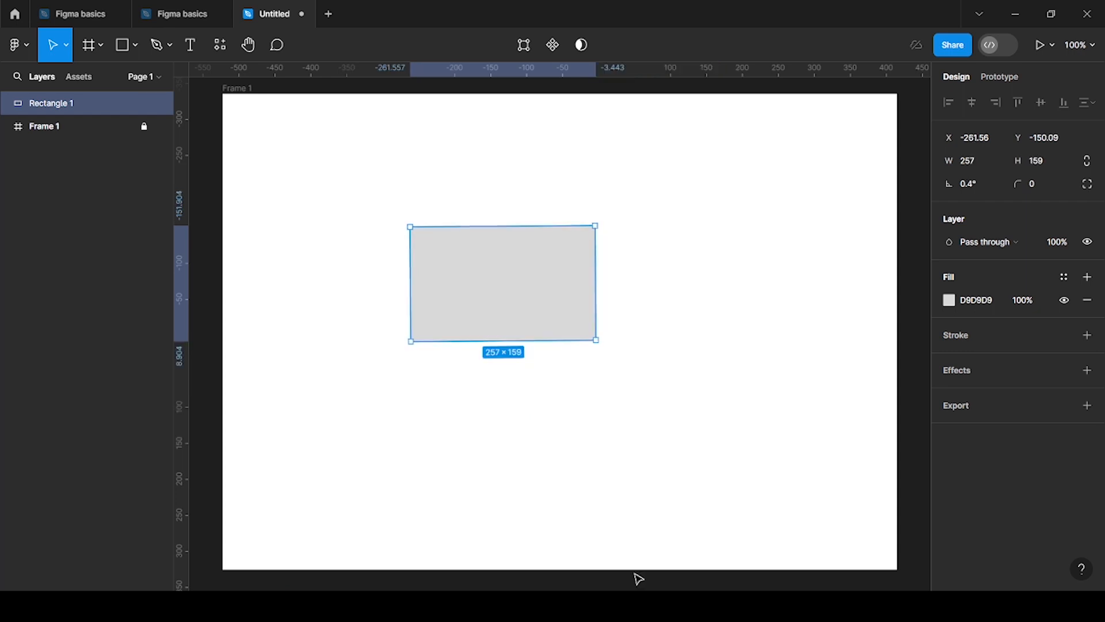
click(639, 456)
click(530, 323)
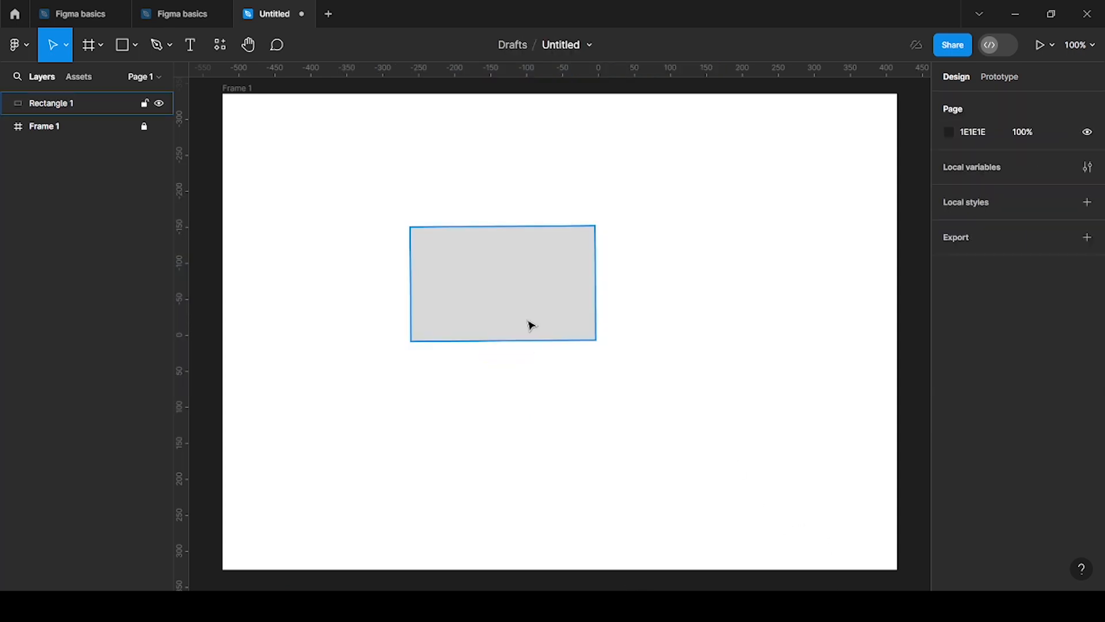
key(Delete)
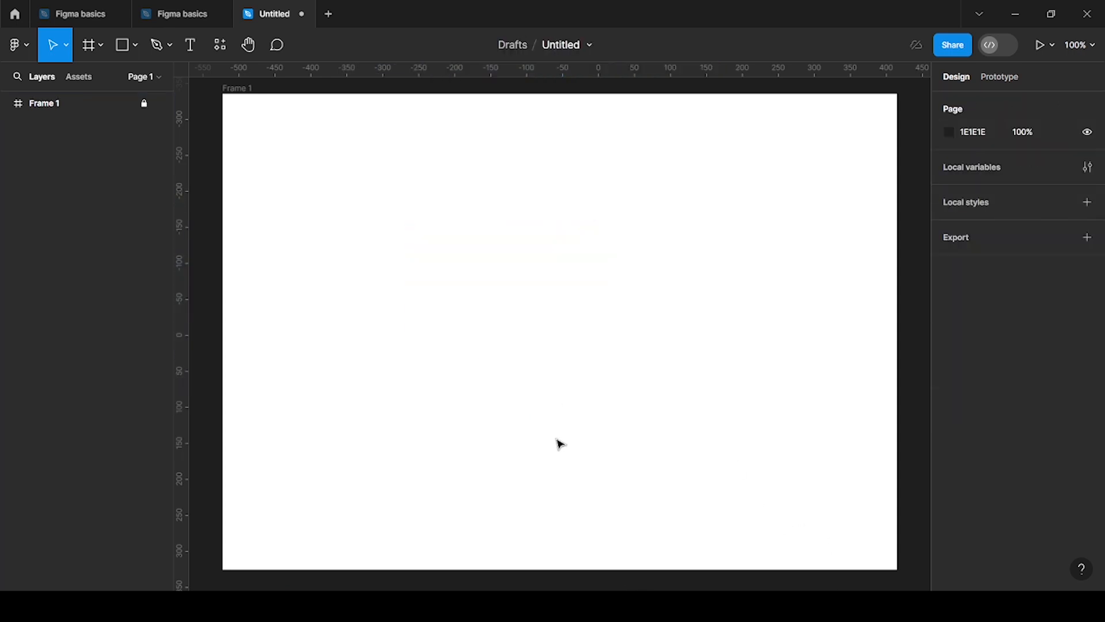
- Draw a proportion-constrained square about 300 × 300 with the Rectangle tool, left of the frame's center
click(136, 45)
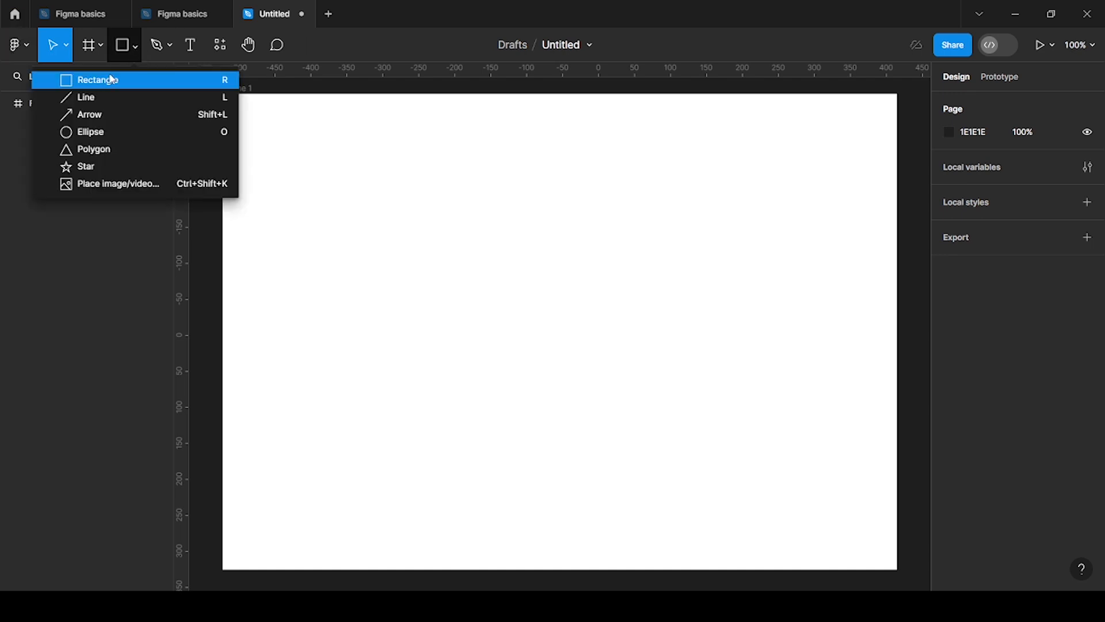
click(109, 79)
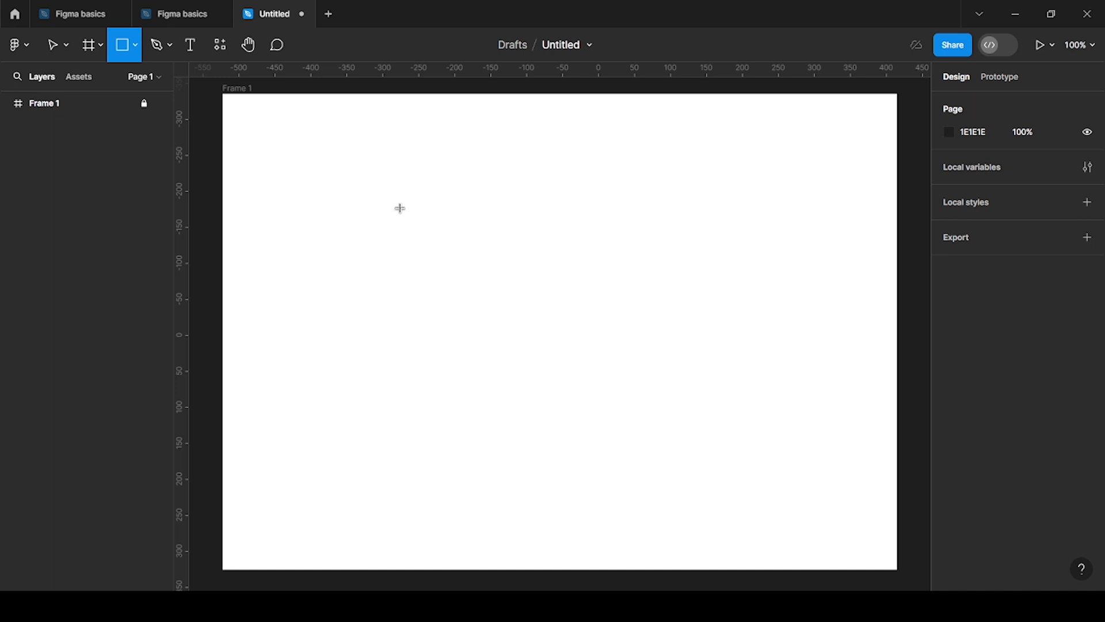
mouse_move(390, 181)
mouse_down()
mouse_move(563, 368)
mouse_move(524, 360)
mouse_move(568, 381)
mouse_move(511, 354)
mouse_move(535, 371)
mouse_move(513, 371)
mouse_move(526, 380)
mouse_up()
drag(538, 385, 560, 403)
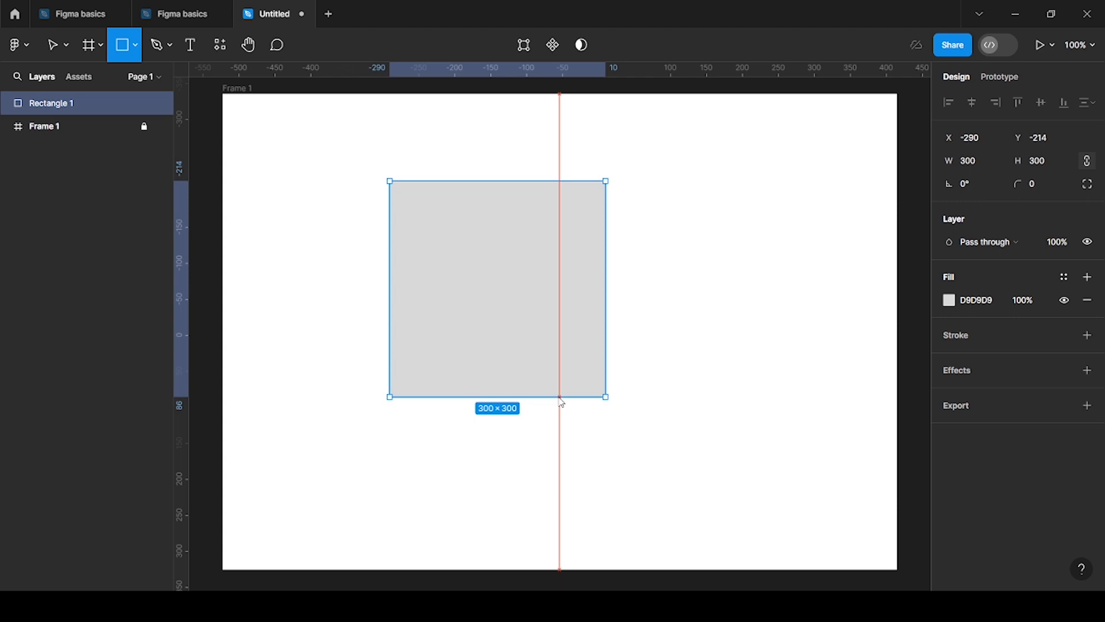
drag(561, 401, 562, 409)
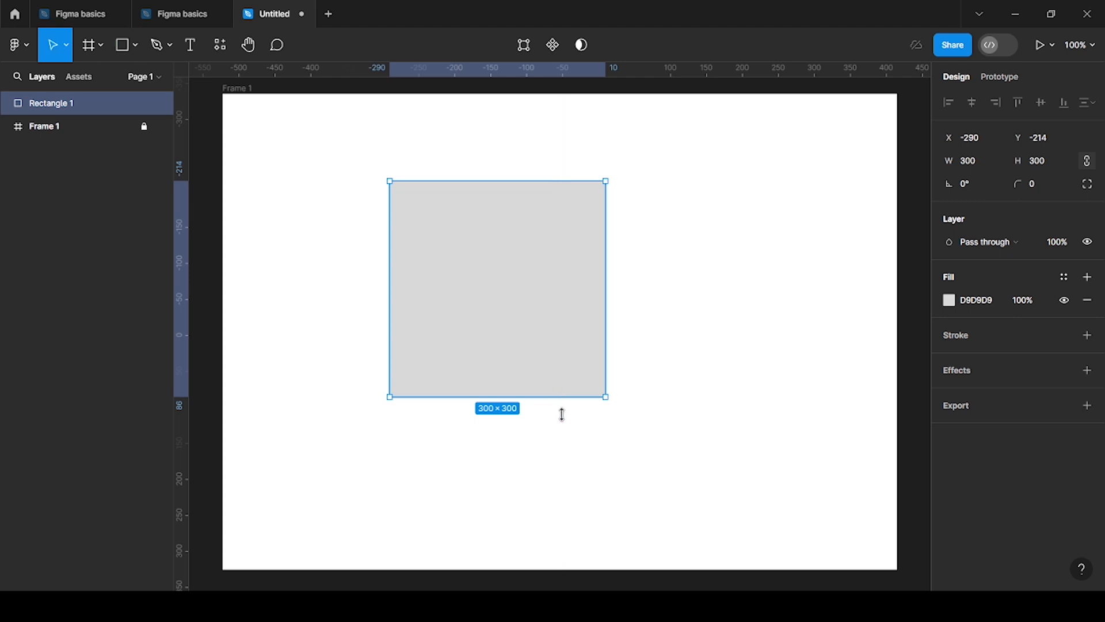
- Move the 300 × 300 square to the frame's upper left area, at about X -434, Y -277, and delete it
click(567, 461)
click(528, 357)
drag(529, 357, 424, 312)
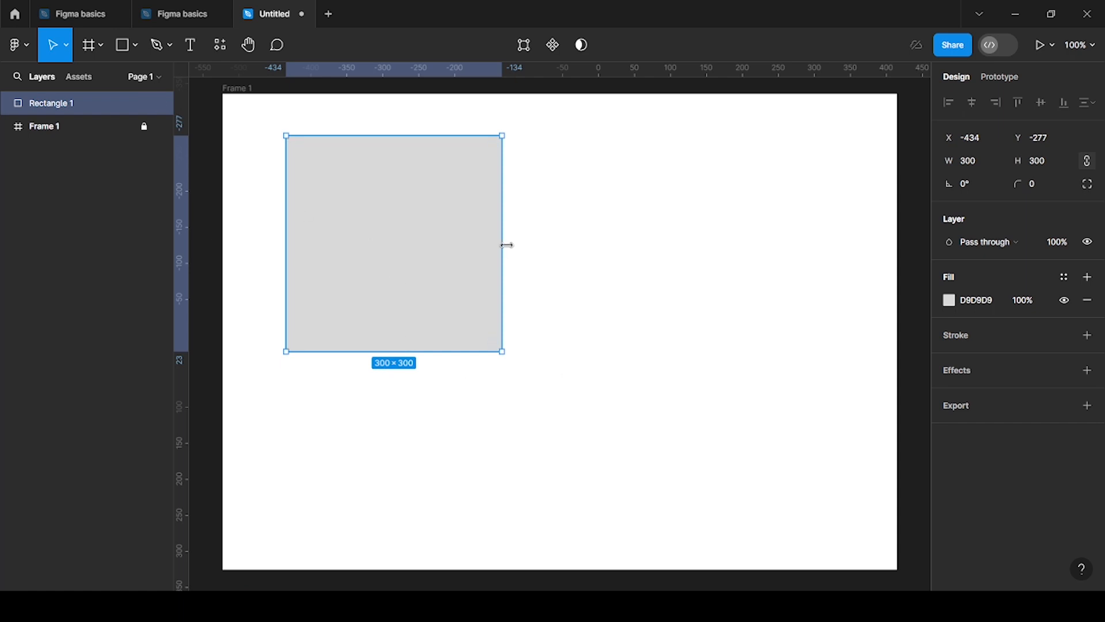
key(Delete)
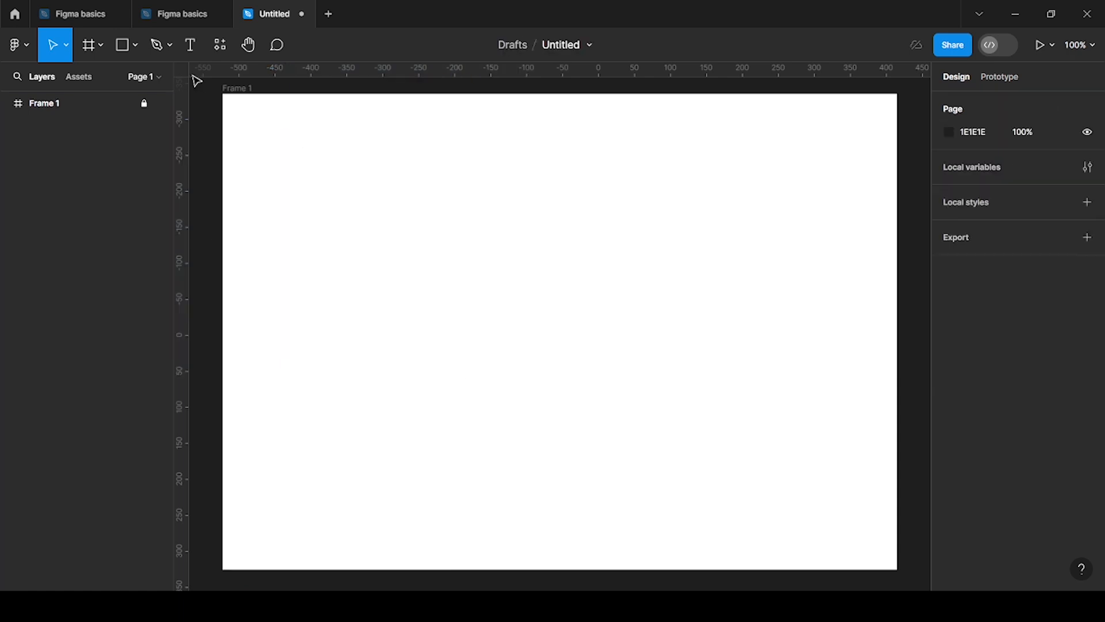
- Place a default 100 × 100 square with the Rectangle tool, slightly above and left of the frame's center
click(133, 47)
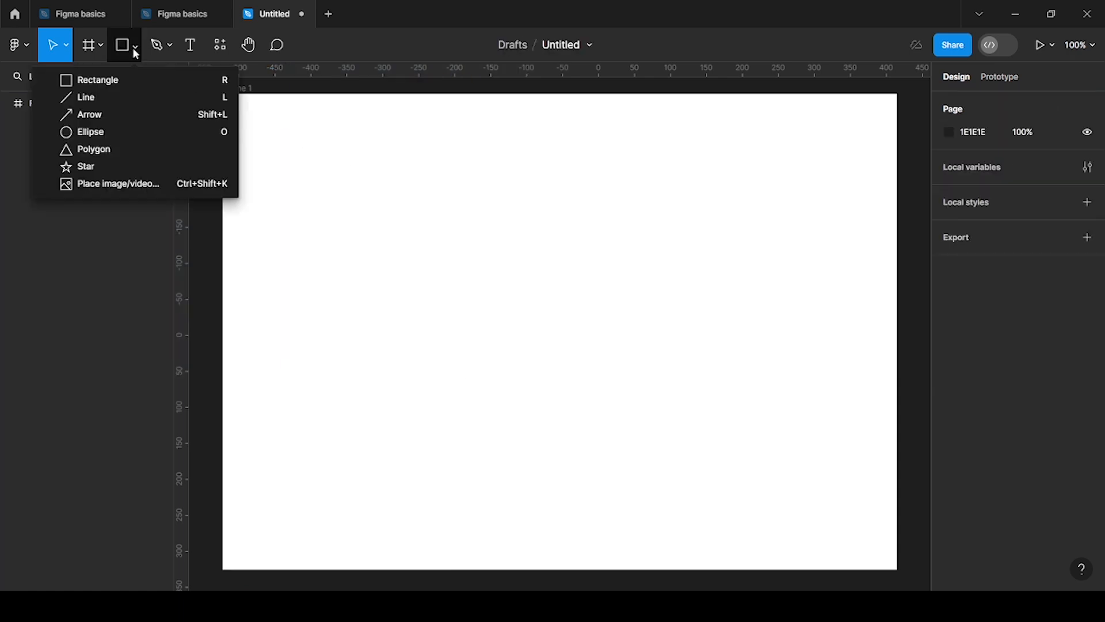
click(103, 82)
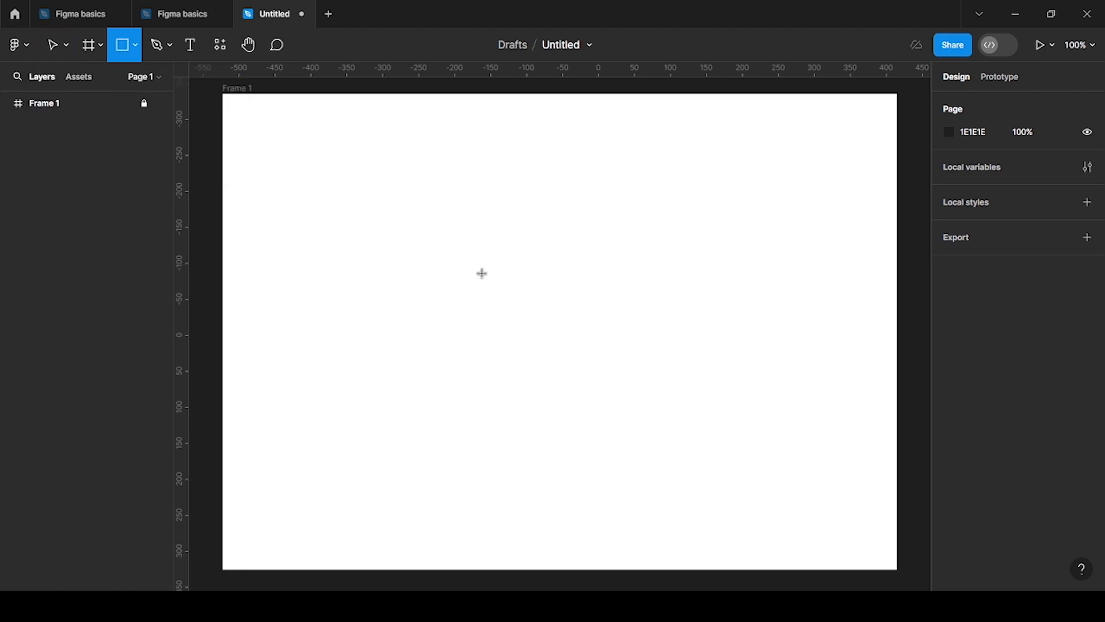
click(482, 272)
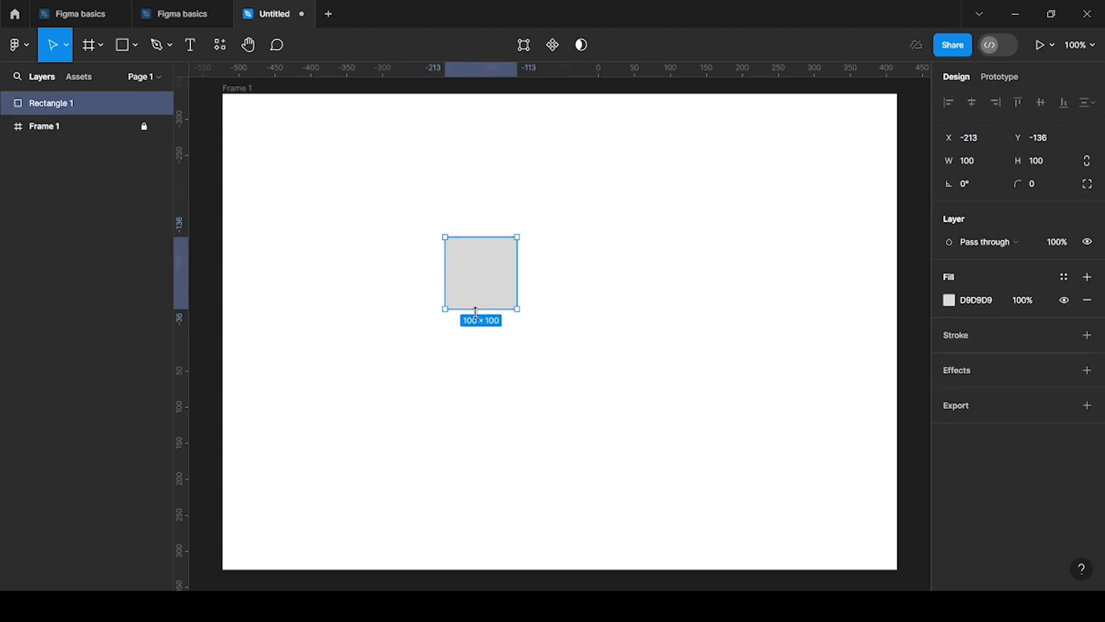
click(509, 335)
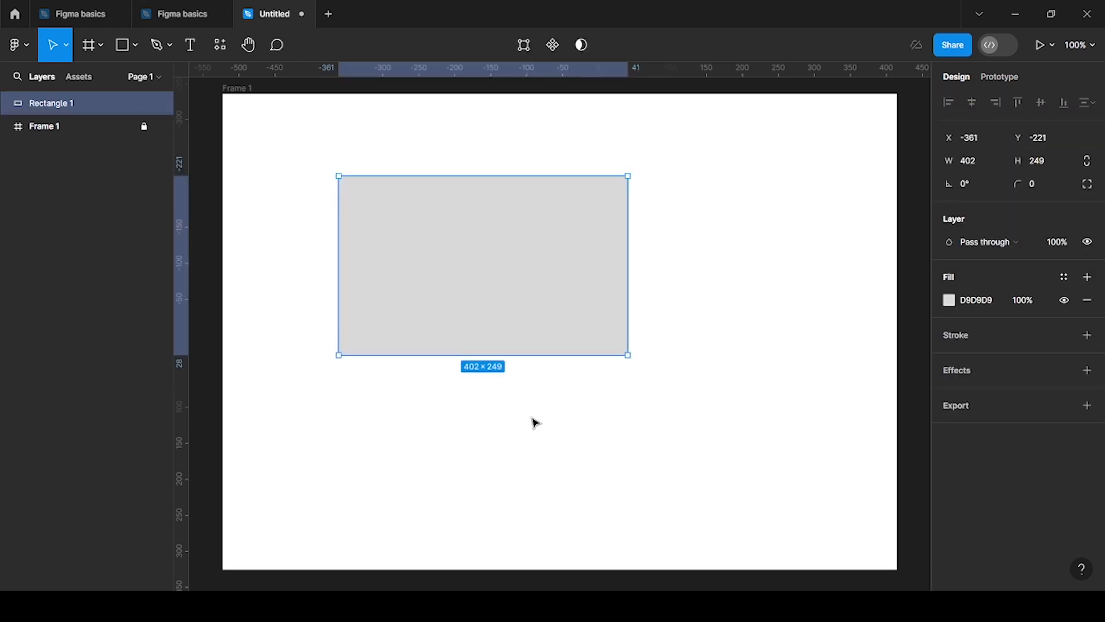
- Shrink the 402 × 249 rectangle proportionally from its upper right corner to about 383 × 237
click(531, 419)
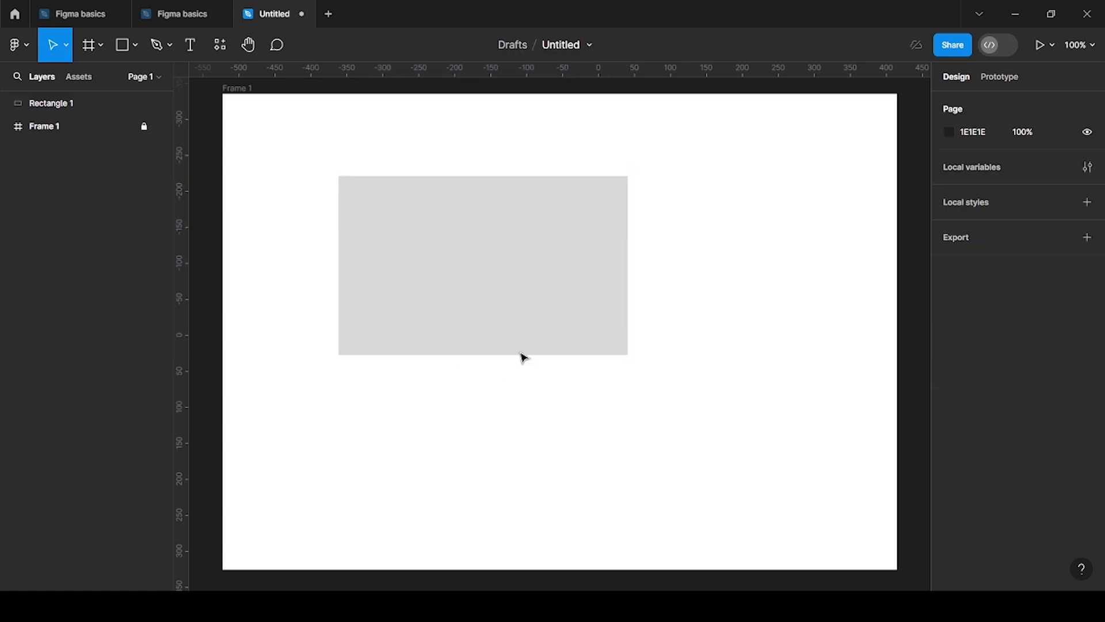
click(515, 334)
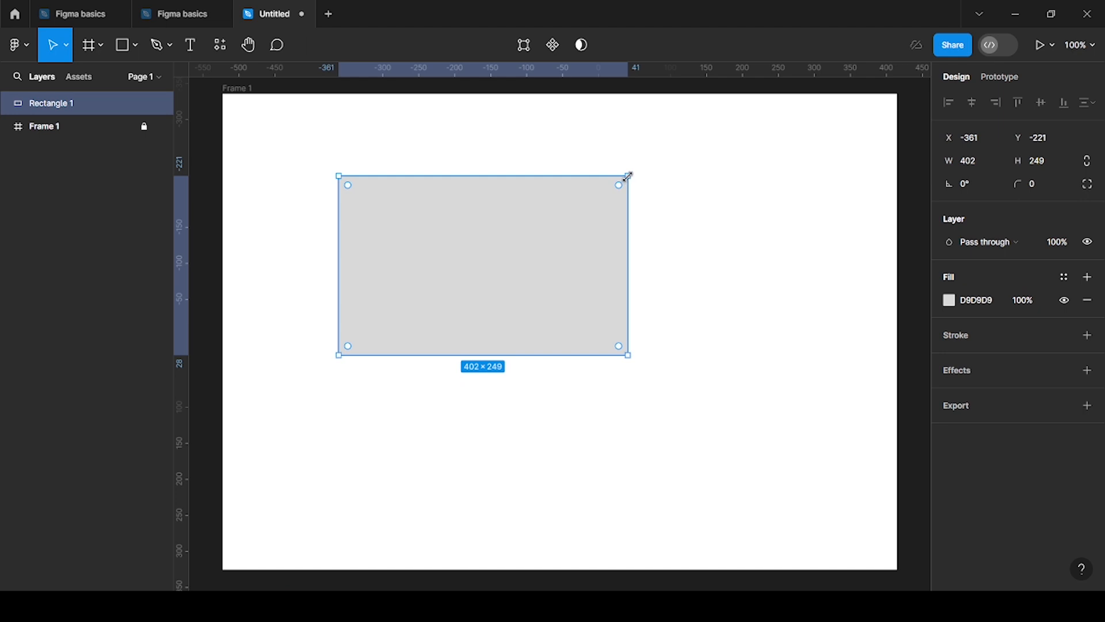
drag(628, 176, 614, 193)
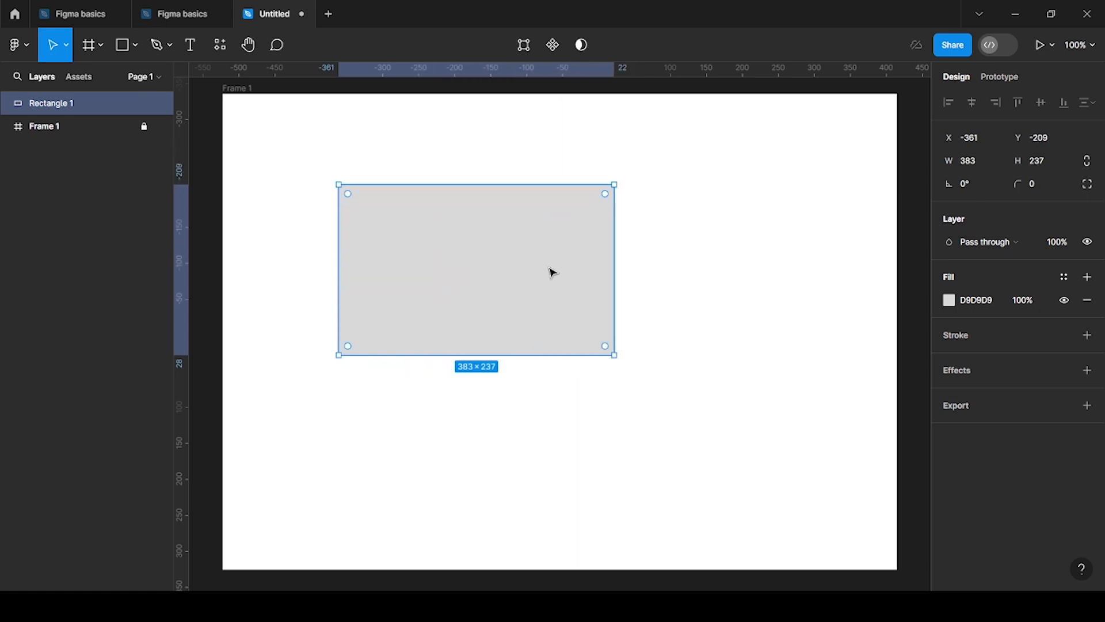
- Shrink the rectangle proportionally to about 257 × 159 and move it to about X -261, Y -151
drag(616, 185, 506, 262)
click(496, 480)
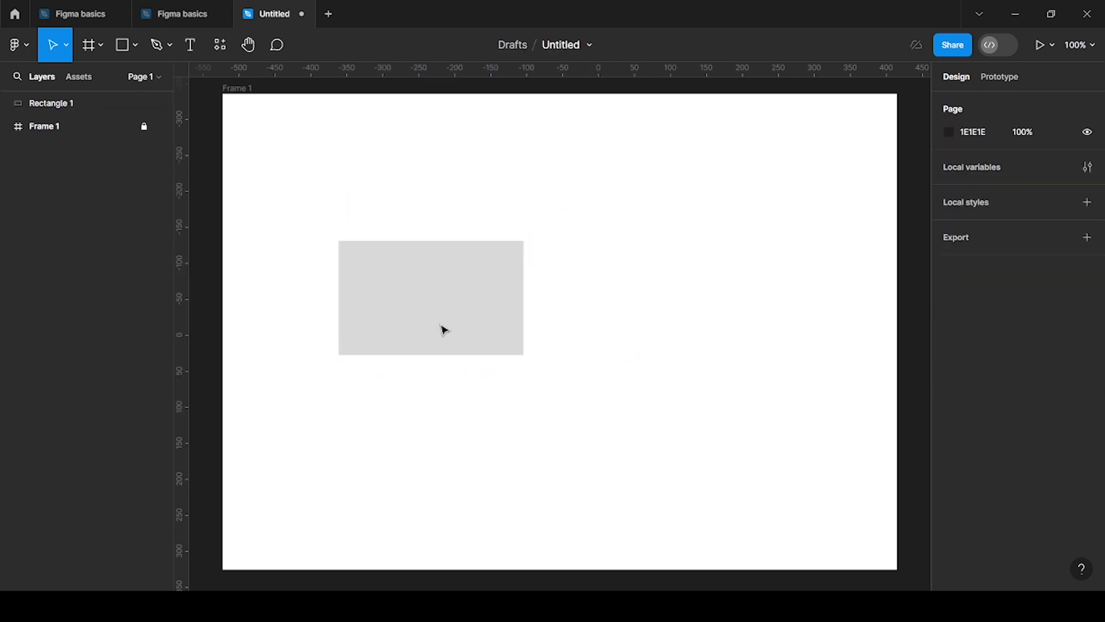
drag(443, 328, 515, 311)
click(572, 441)
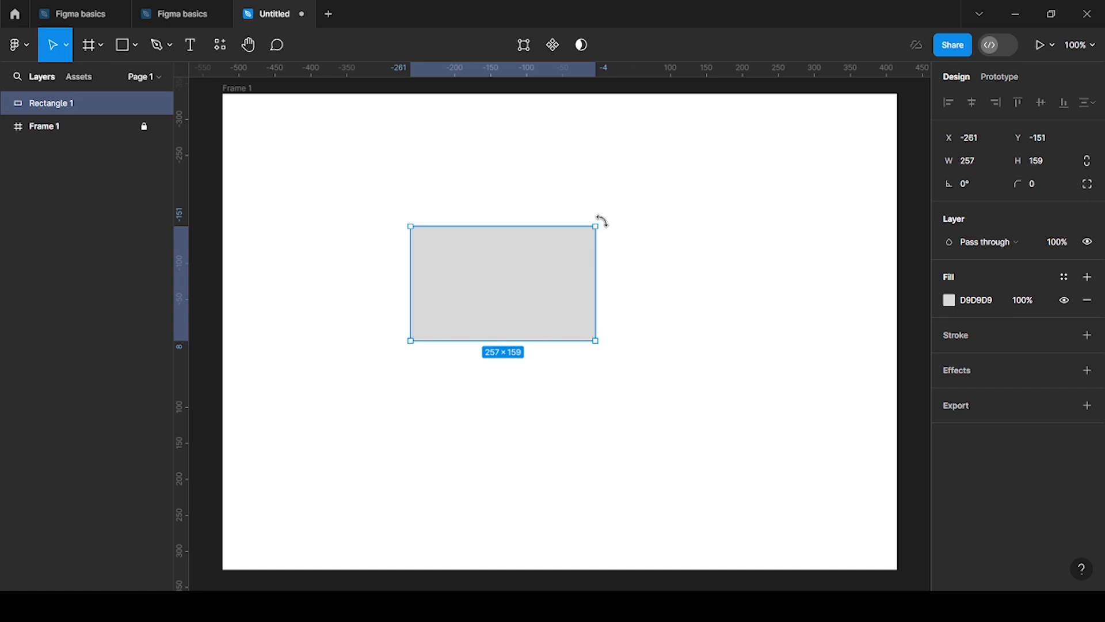
- Reduce the rectangle to a 100 × 100 square at about X -213, Y -136, and delete it
drag(602, 219, 563, 252)
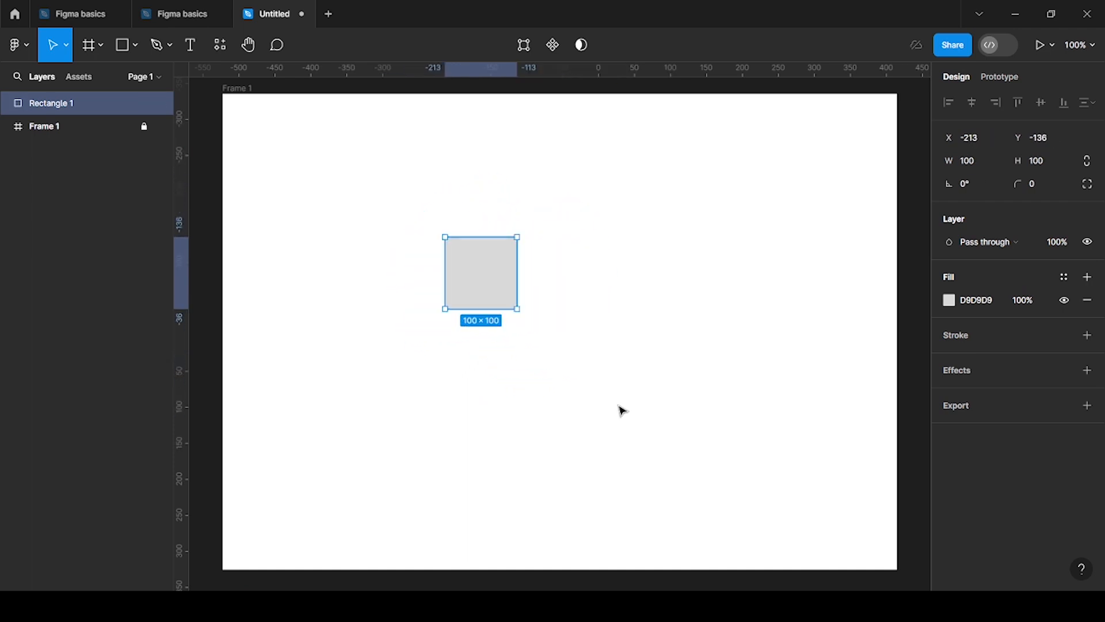
key(Delete)
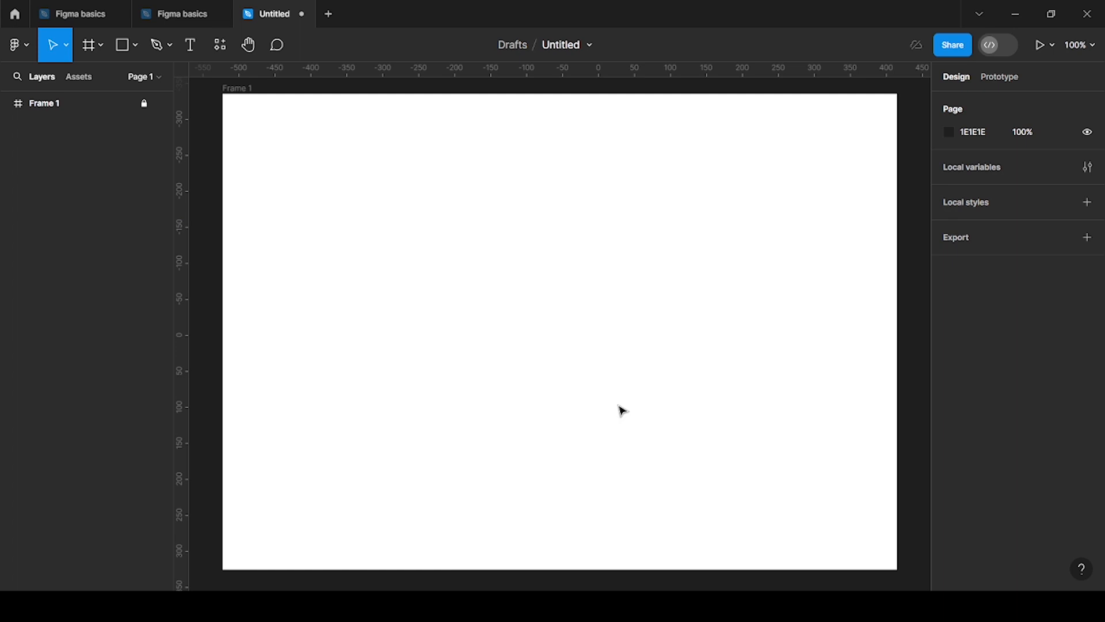
- Draw a square about 200 × 200 with the Rectangle tool, slightly above and left of the frame's center
click(136, 45)
click(105, 84)
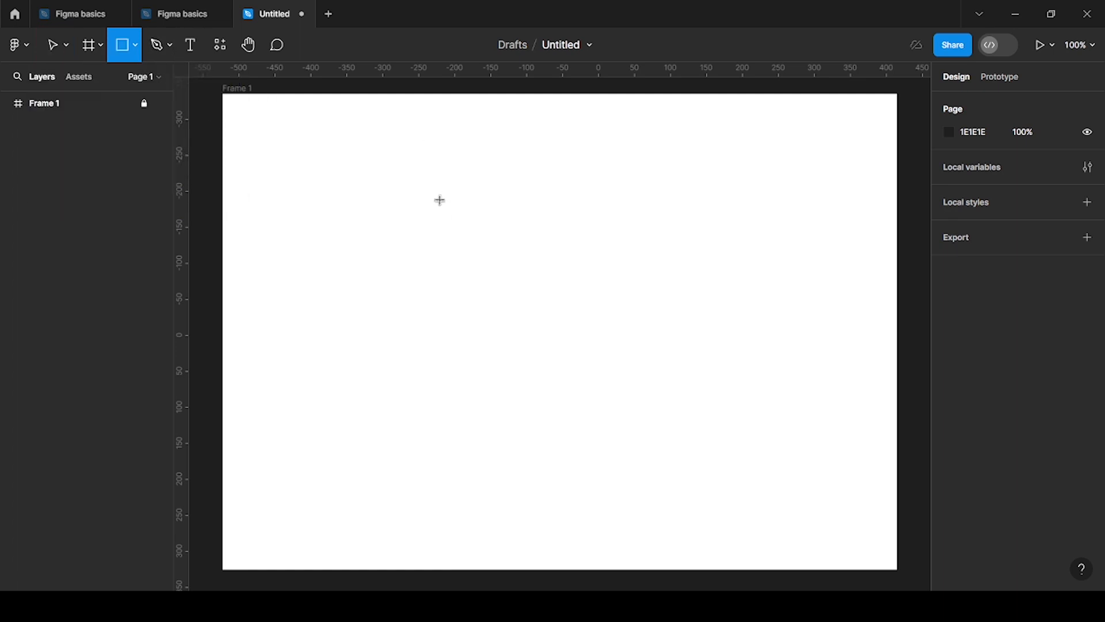
drag(440, 200, 583, 344)
shift+click(516, 325)
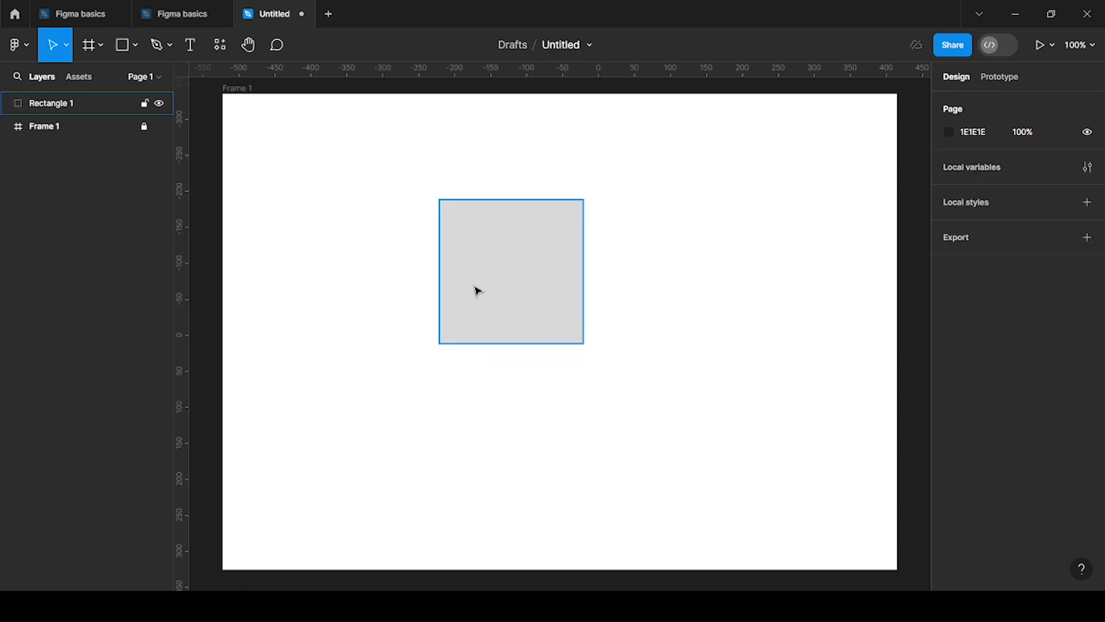
- Move the 200 × 200 square slightly to the left, to about X -259, Y -189, and deselect it
drag(475, 288, 448, 287)
click(608, 348)
click(529, 328)
click(613, 343)
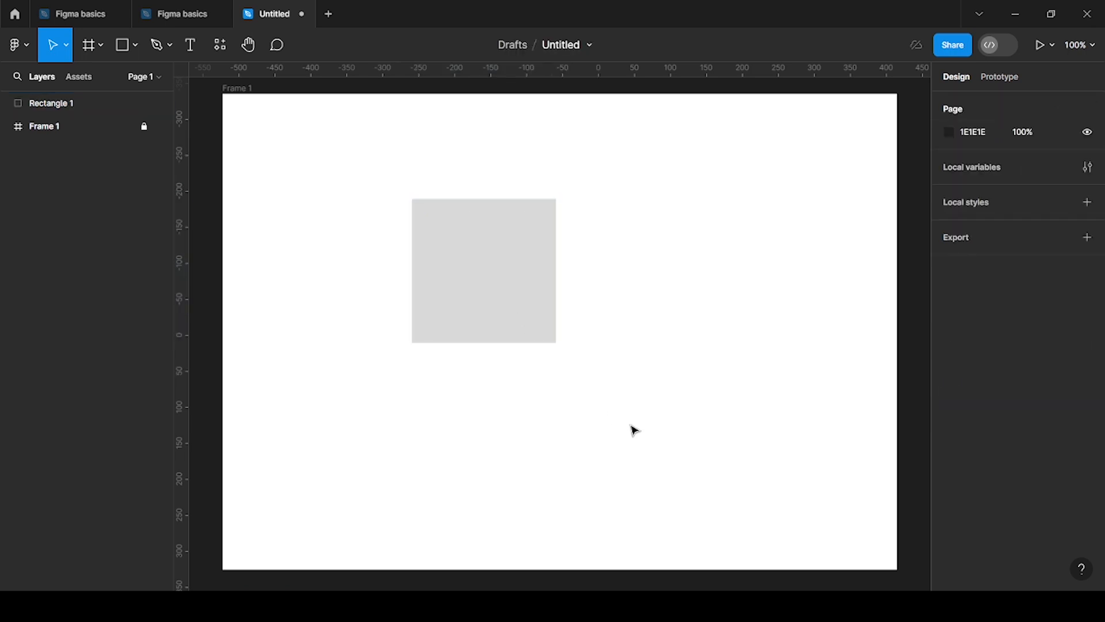
- Adjust the square's position values to X -284 and Y -195
click(531, 295)
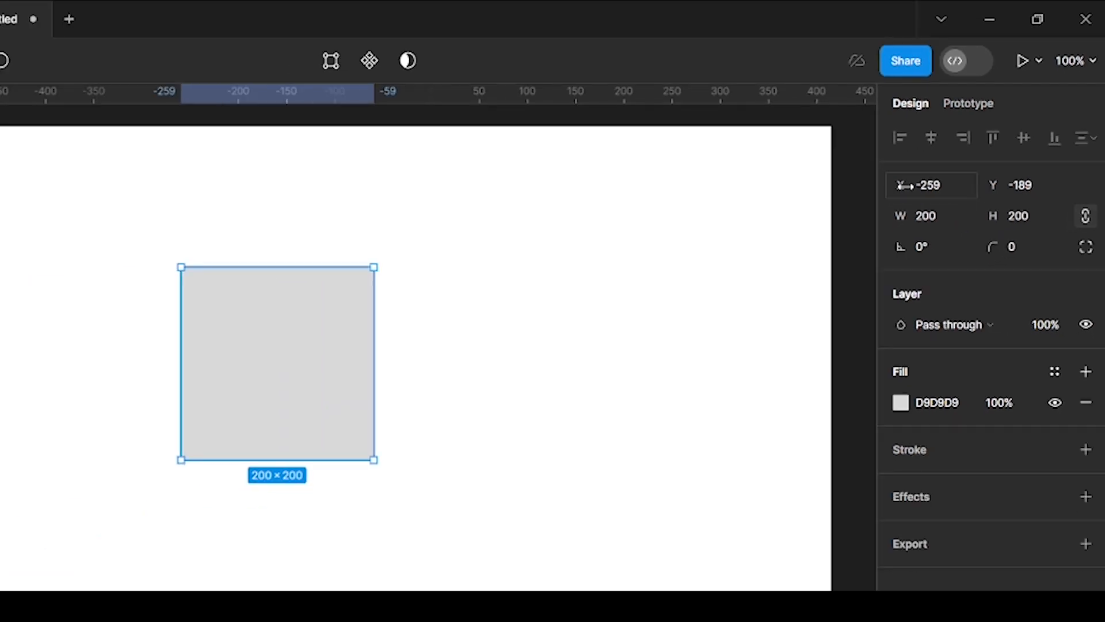
drag(922, 185, 856, 190)
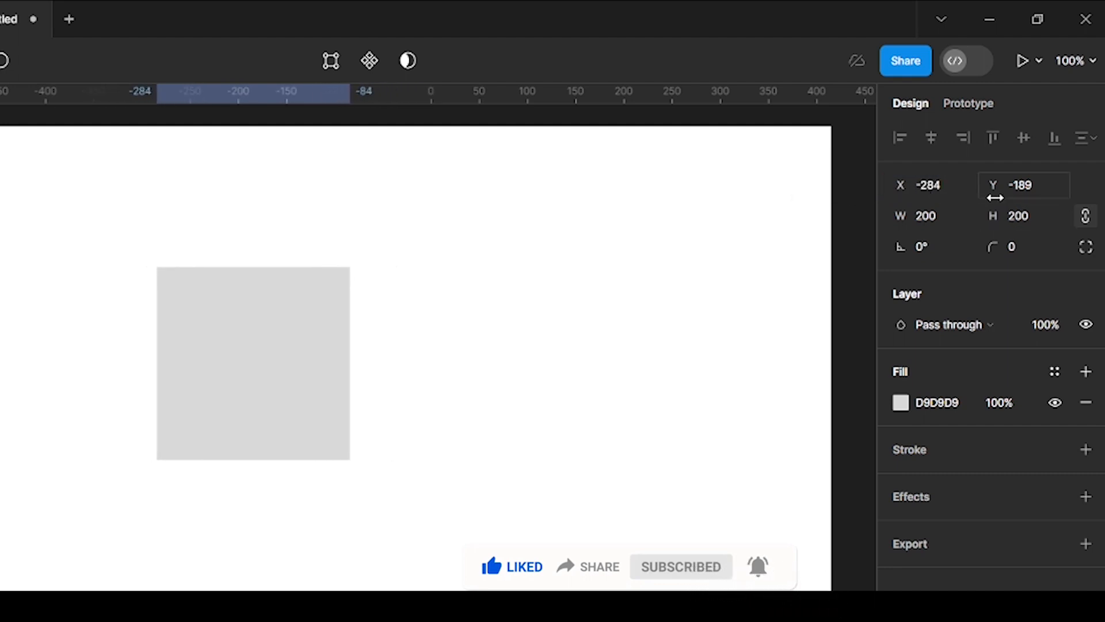
drag(994, 187, 973, 165)
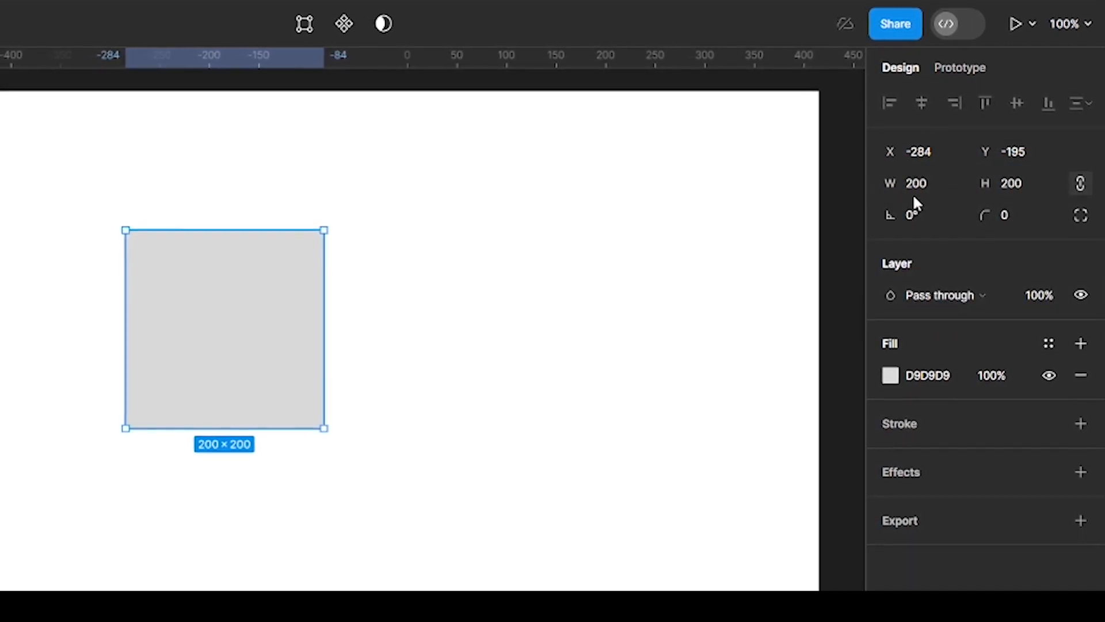
- Turn off Constrain proportions for the square, keeping it selected
click(1022, 183)
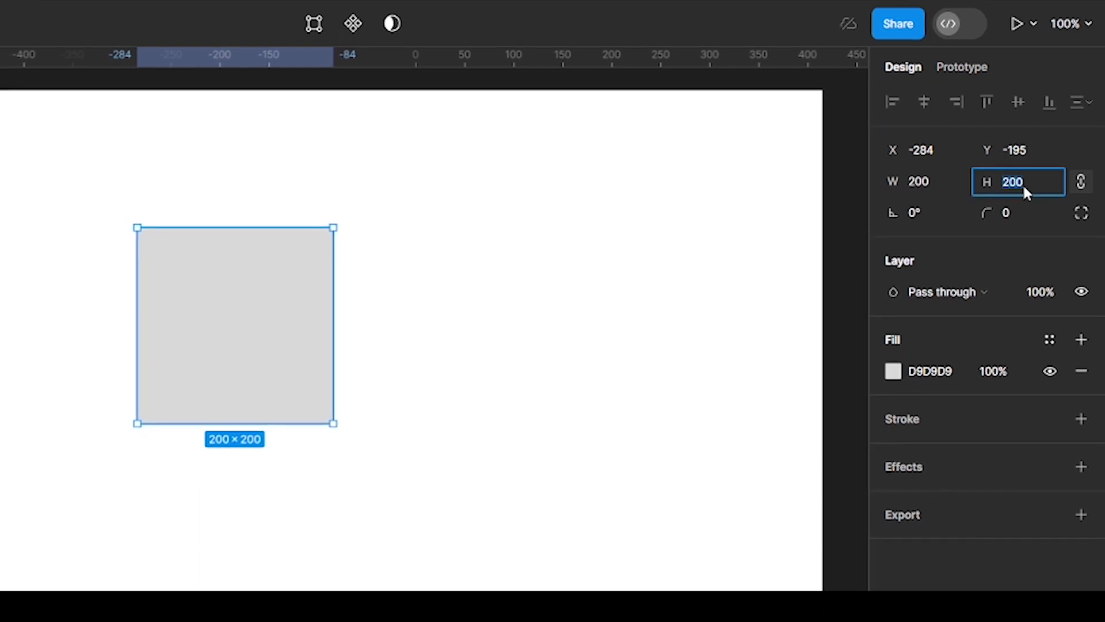
click(930, 184)
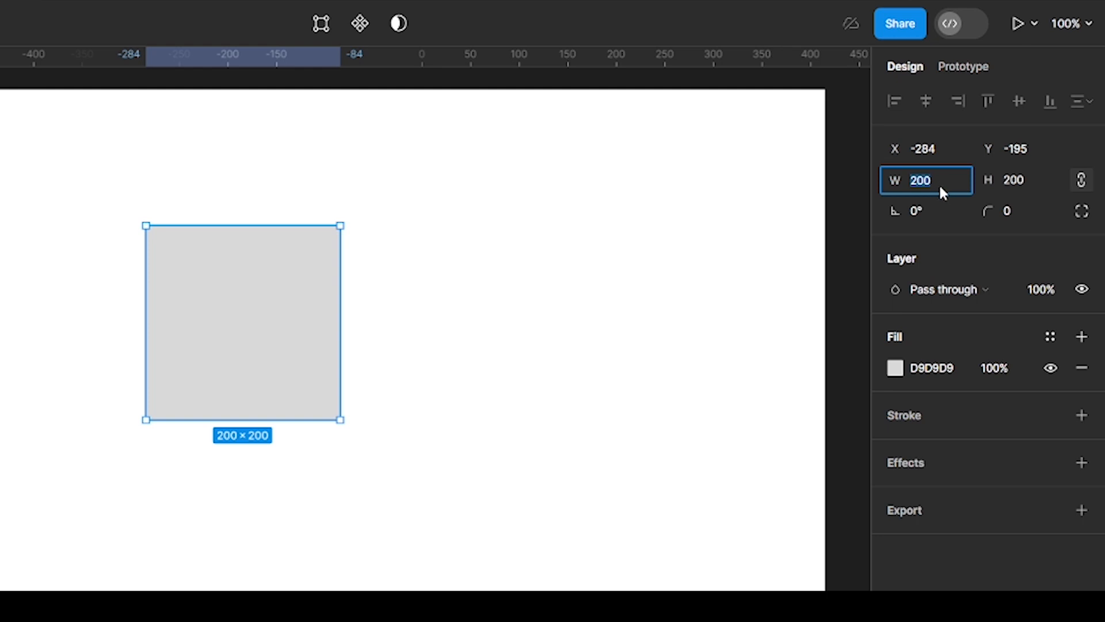
click(1082, 180)
click(467, 330)
click(260, 392)
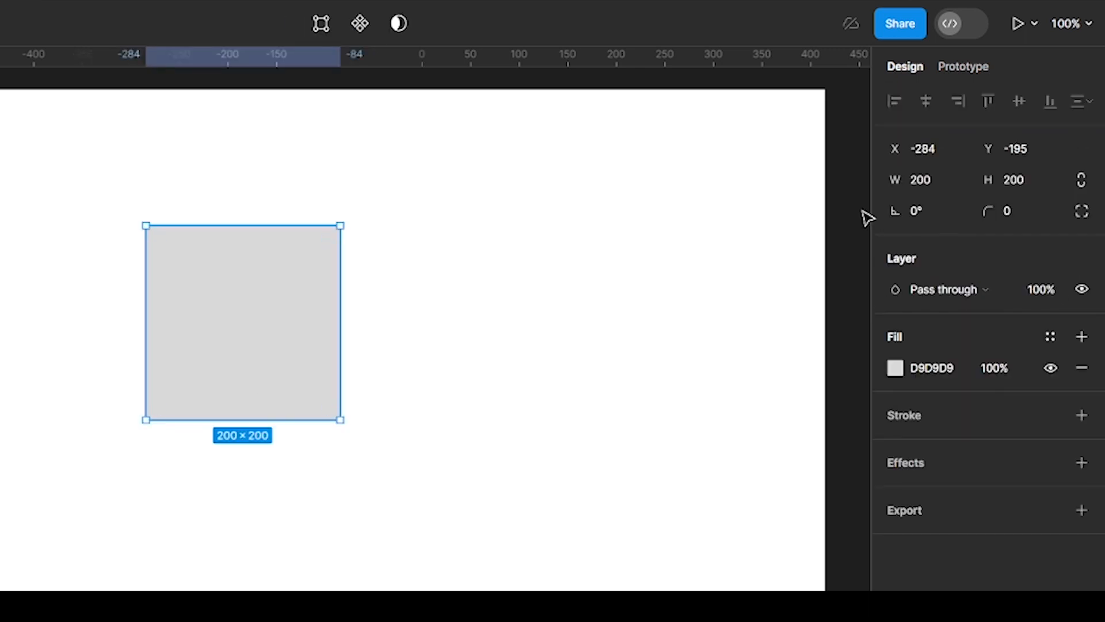
- Set the square's width to 300 and its height to 300 independently
click(923, 181)
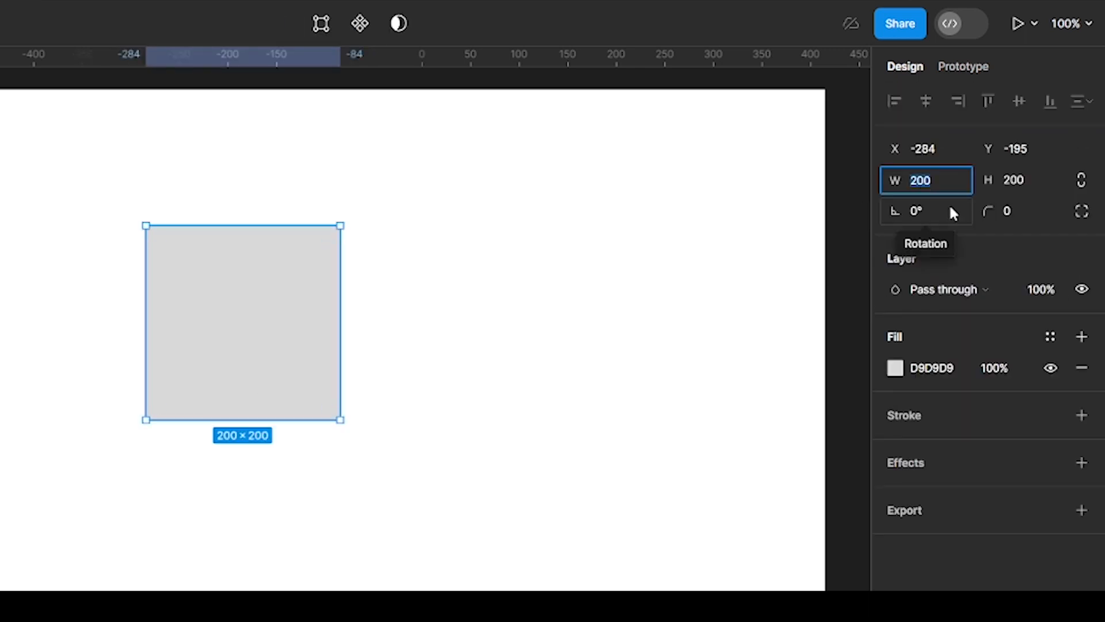
text(300)
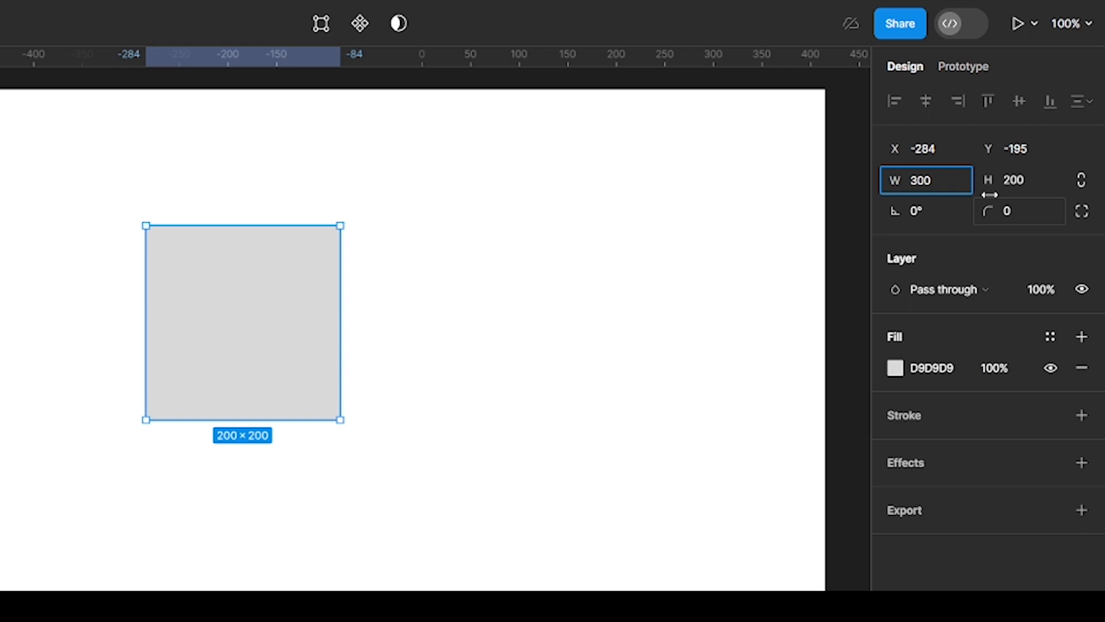
click(1023, 181)
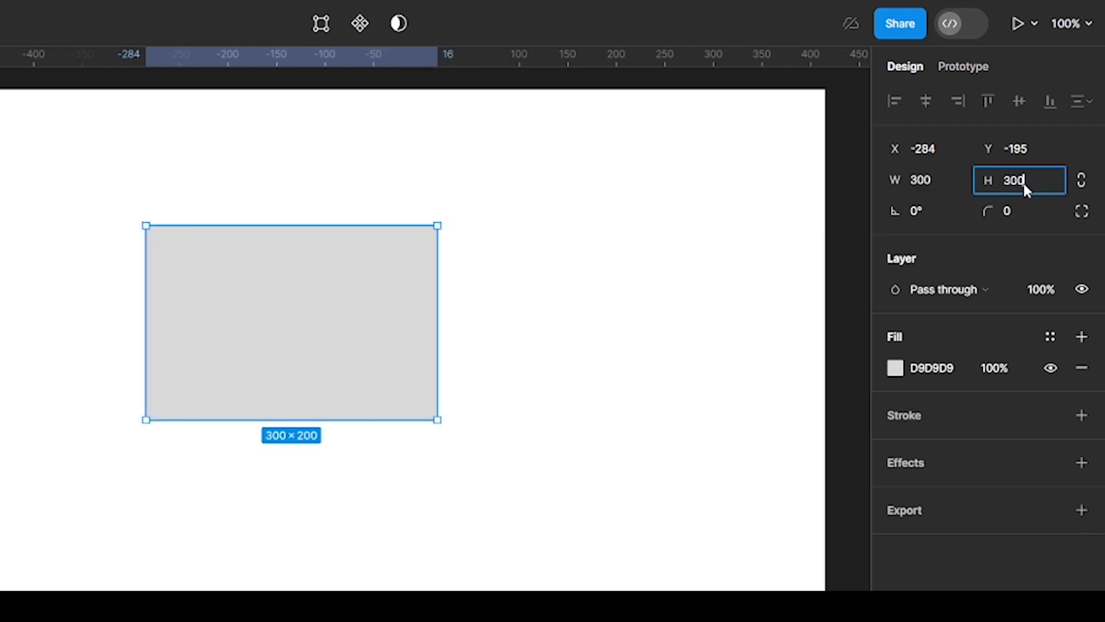
key(Return)
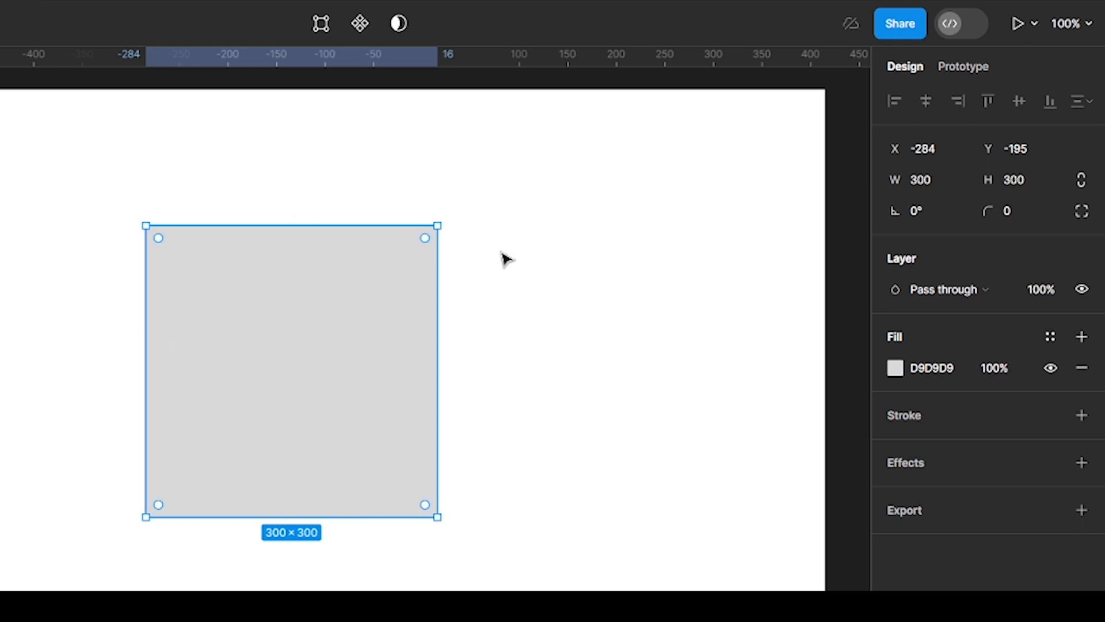
click(599, 344)
- Turn on Constrain proportions for the square and set its width to 500
click(296, 370)
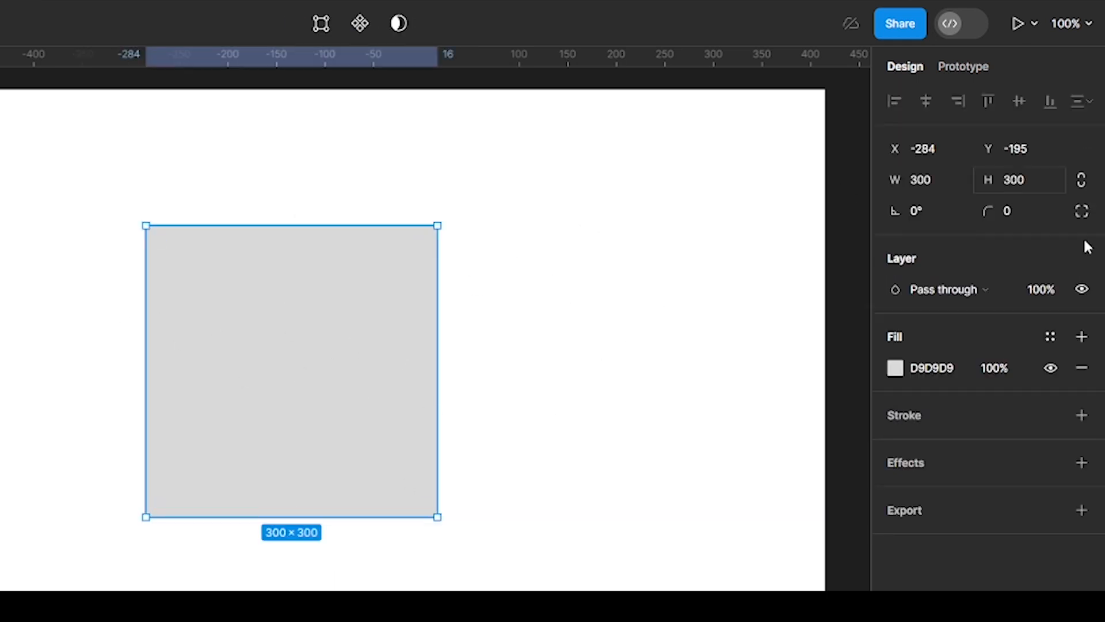
click(1080, 182)
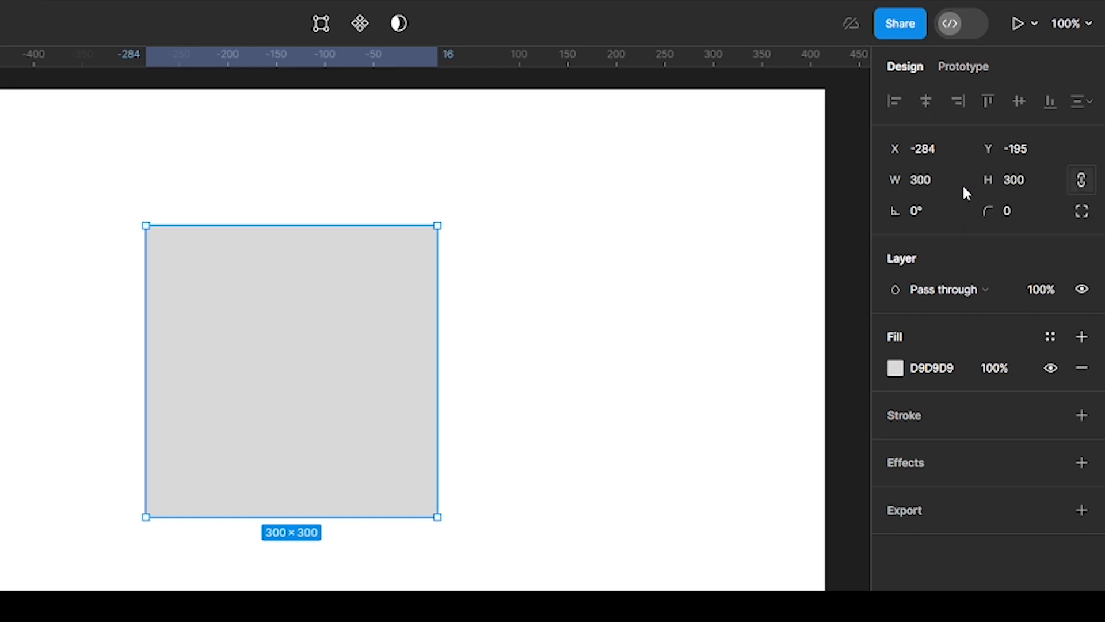
click(925, 186)
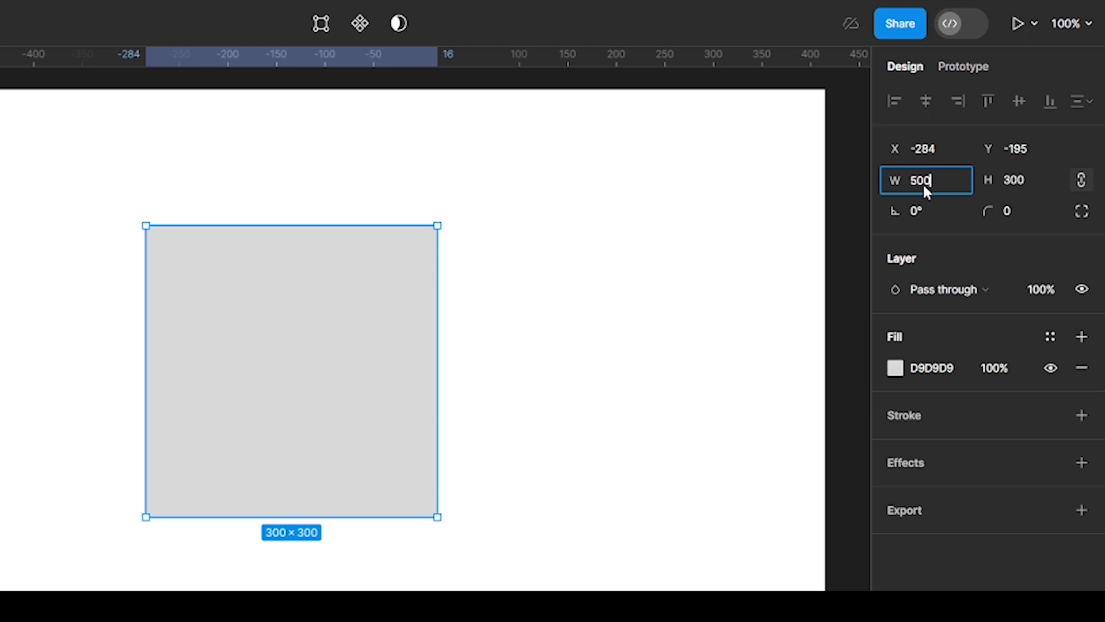
key(Return)
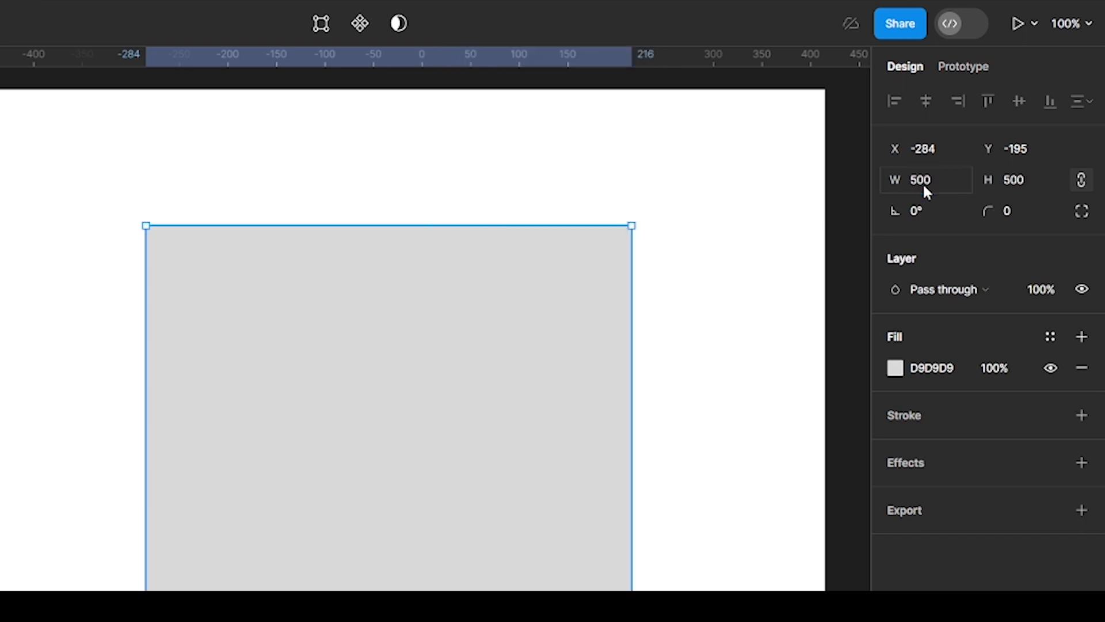
- Move the square up to about X -283, Y -304, and set its width to 400 with proportions constrained
drag(498, 535, 496, 427)
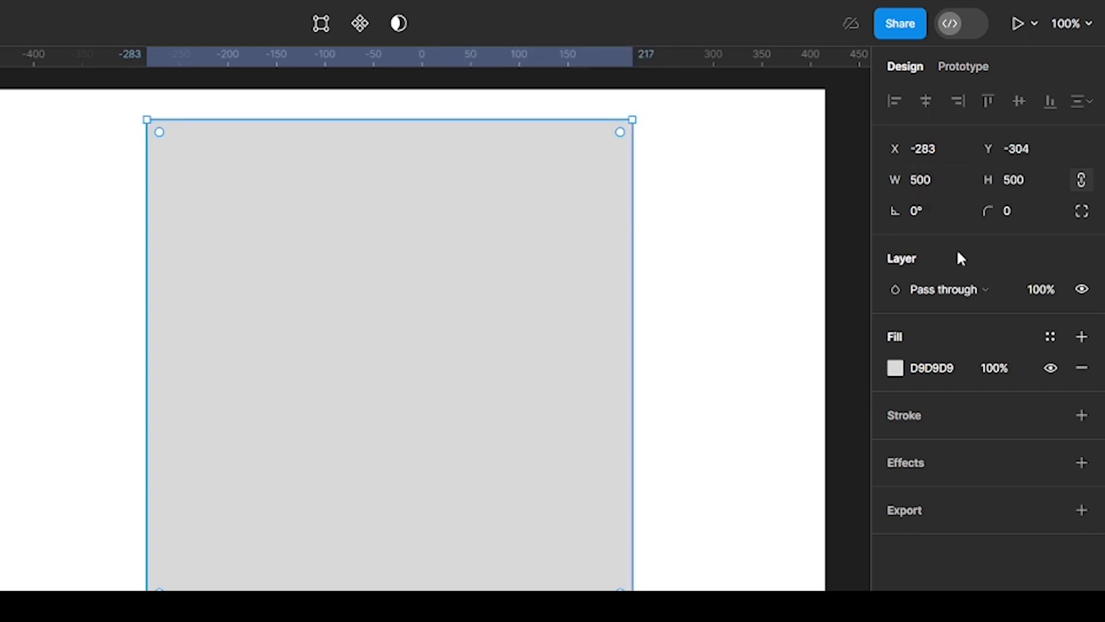
click(922, 178)
text(40)
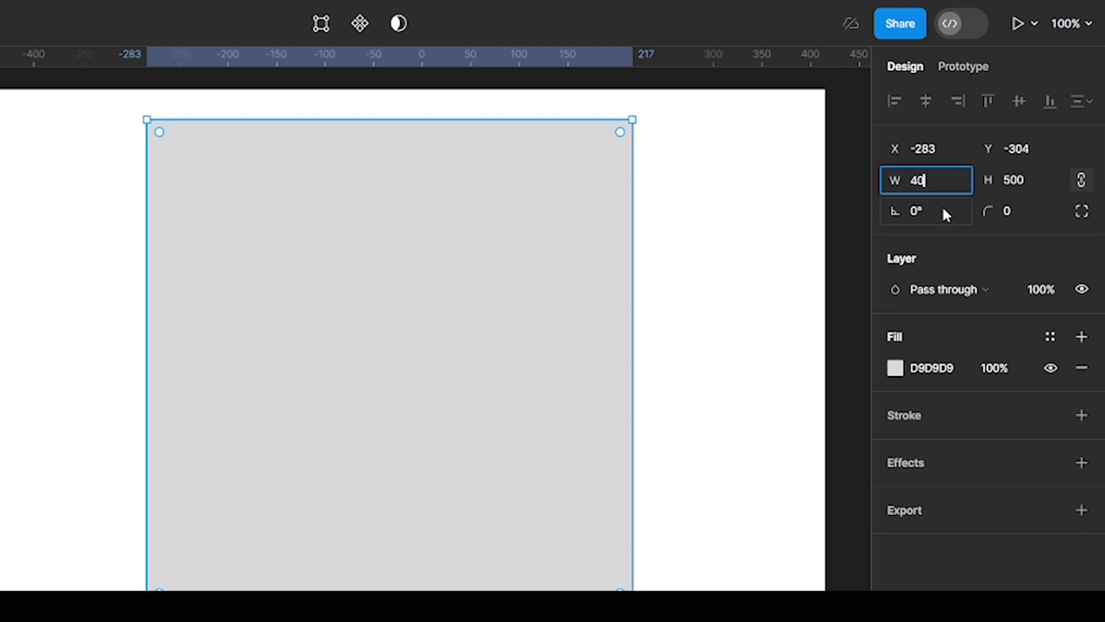
text(0)
key(Return)
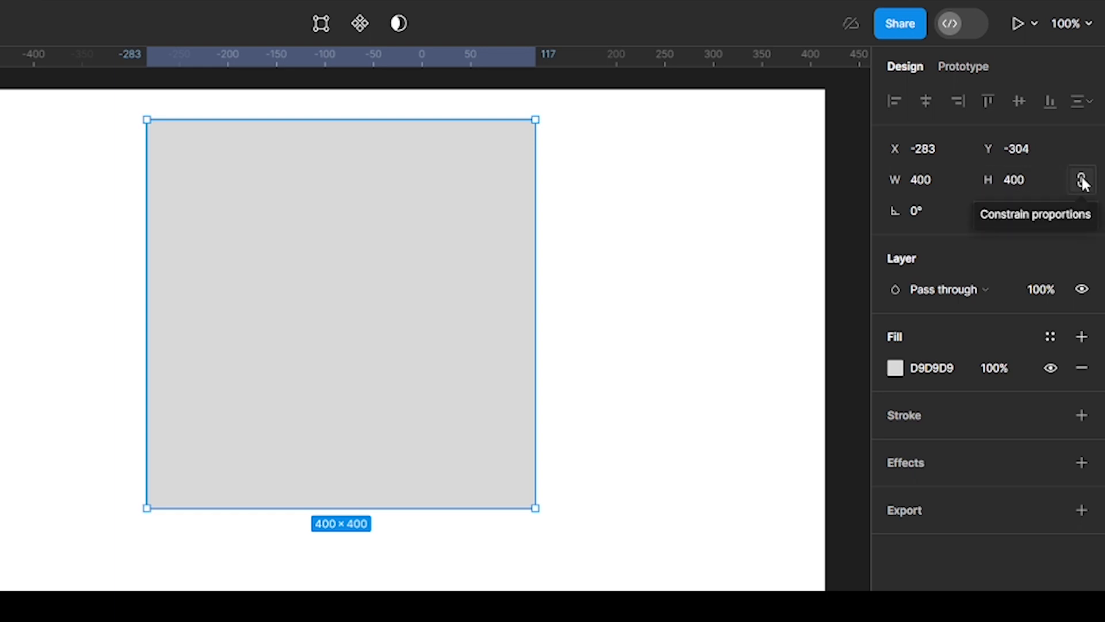
- Turn off the square's proportion constraint and move the square slightly down to about X -285, Y -284
click(927, 184)
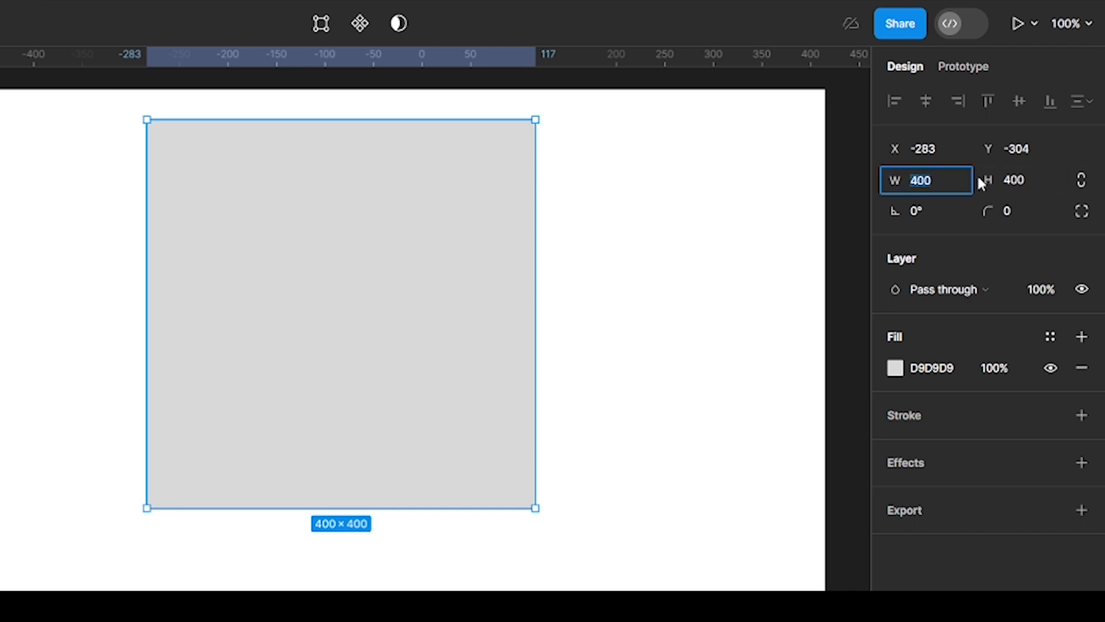
click(1009, 180)
click(926, 183)
click(1036, 182)
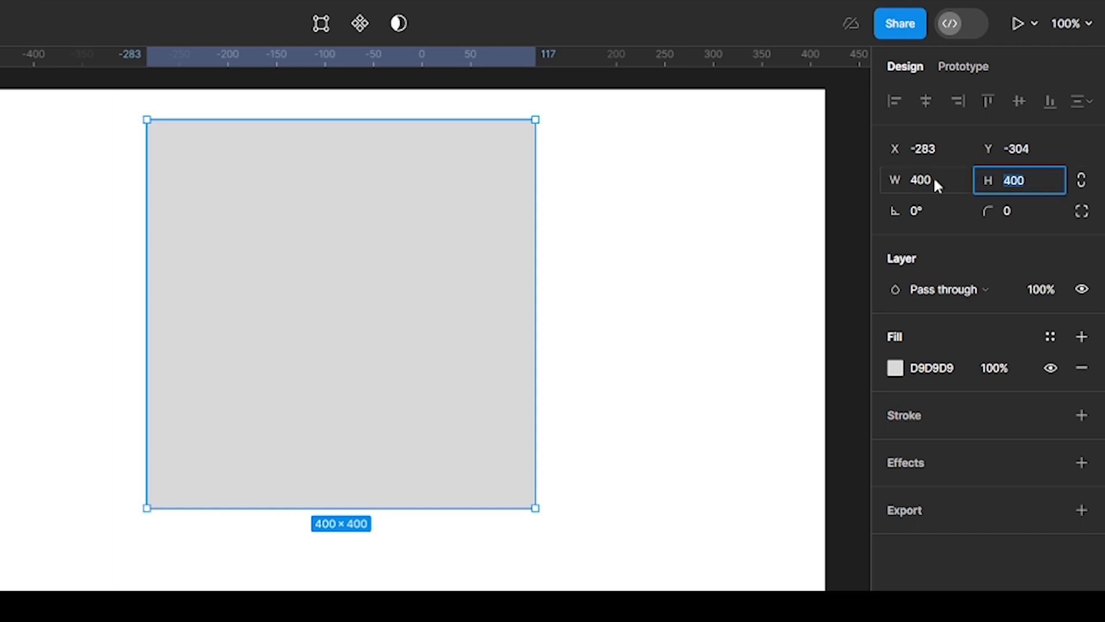
click(934, 182)
click(1022, 181)
click(651, 195)
drag(306, 264, 304, 283)
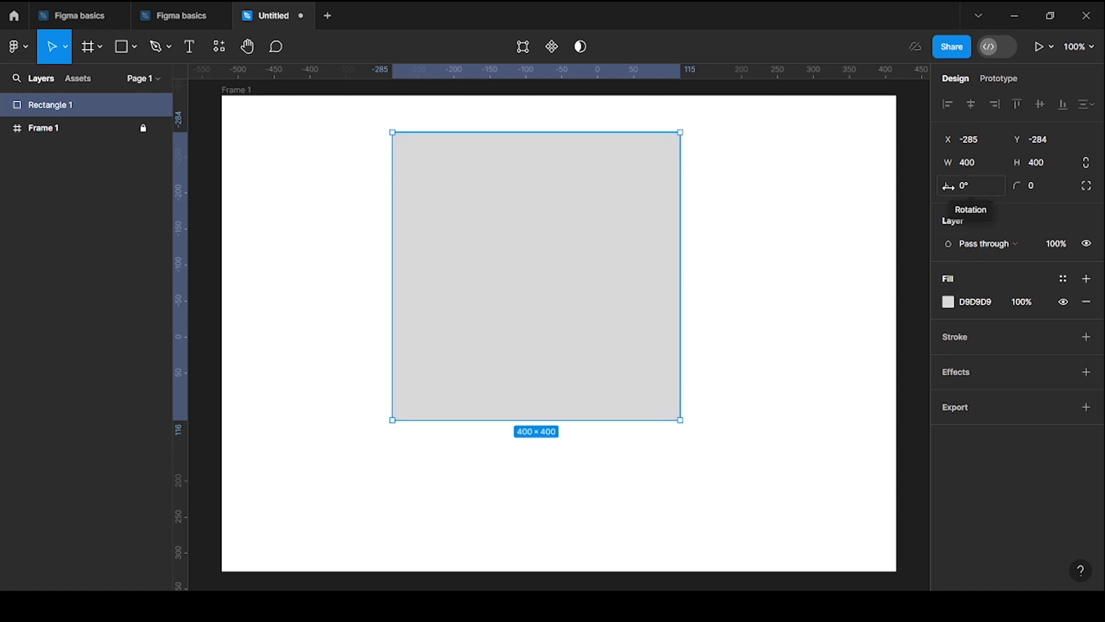
- Rotate the square to about 29°, shift it downward, and set its rotation to exactly 45°
drag(946, 188, 903, 202)
drag(585, 234, 584, 285)
click(976, 187)
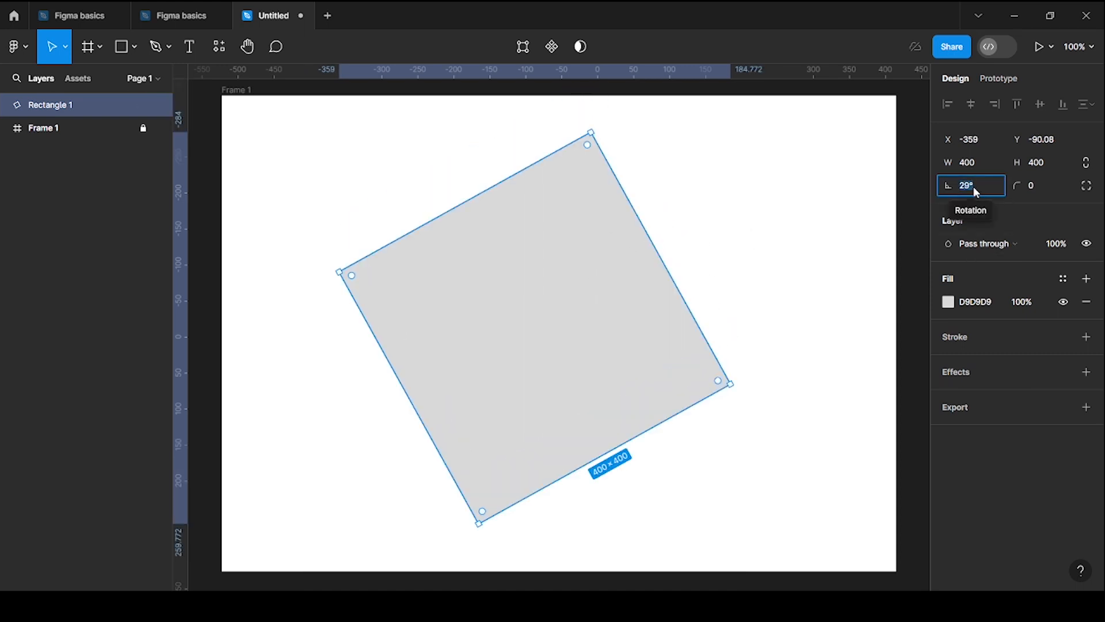
text(45)
key(Return)
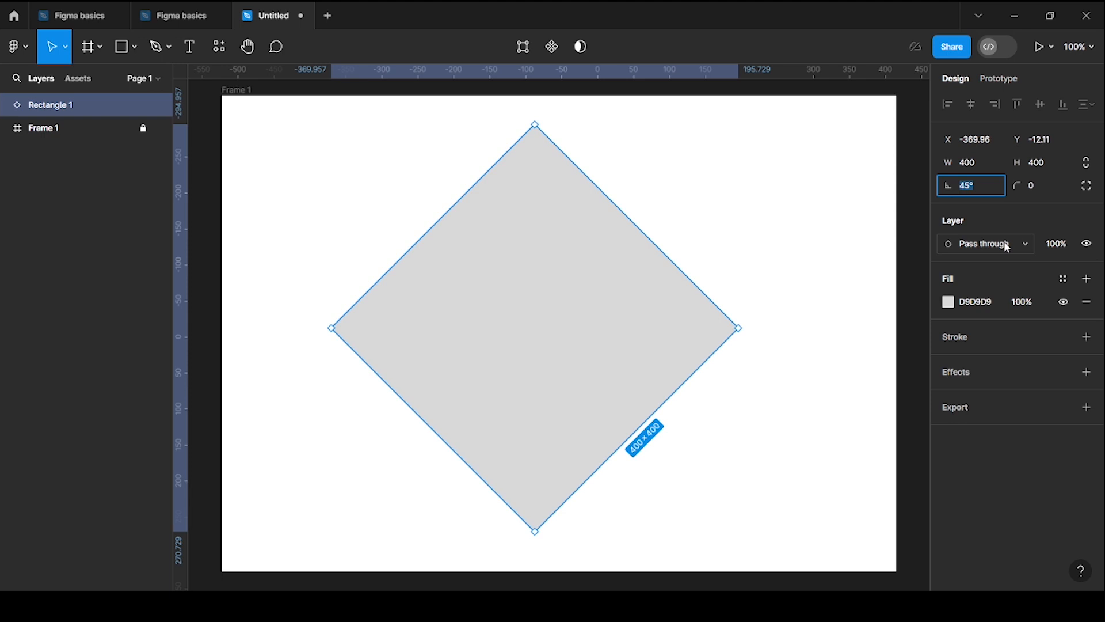
- Undo the square's rotation changes and deselect it
key(ctrl+z)
key(ctrl+z)
key(ctrl+z)
click(782, 363)
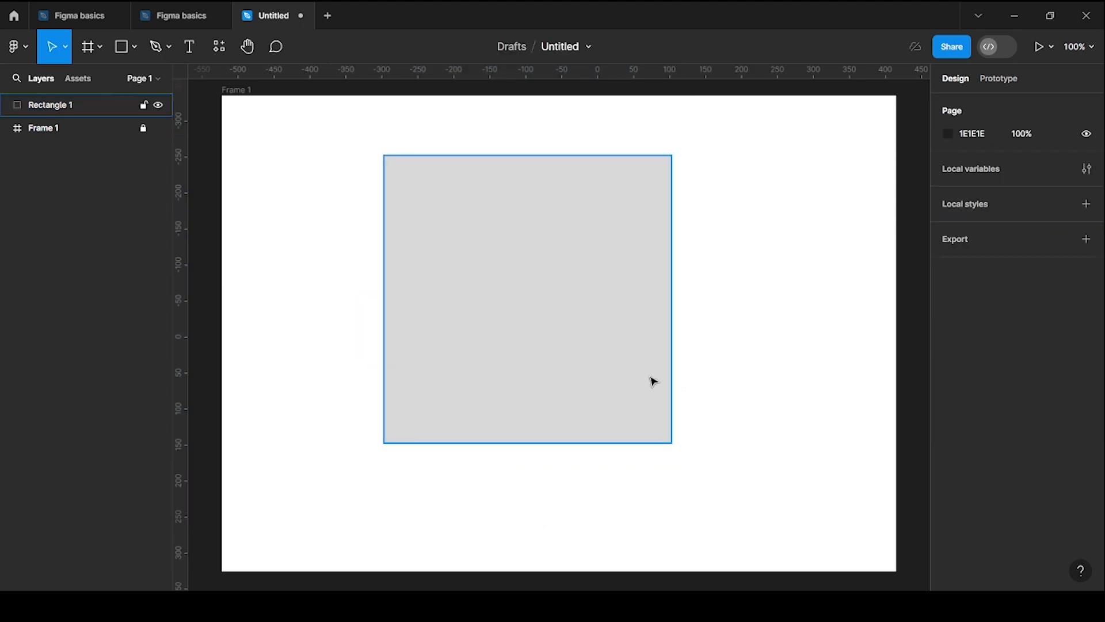
- Round all four corners of the 400 × 400 square to a radius of about 59 with its corner handle
click(571, 293)
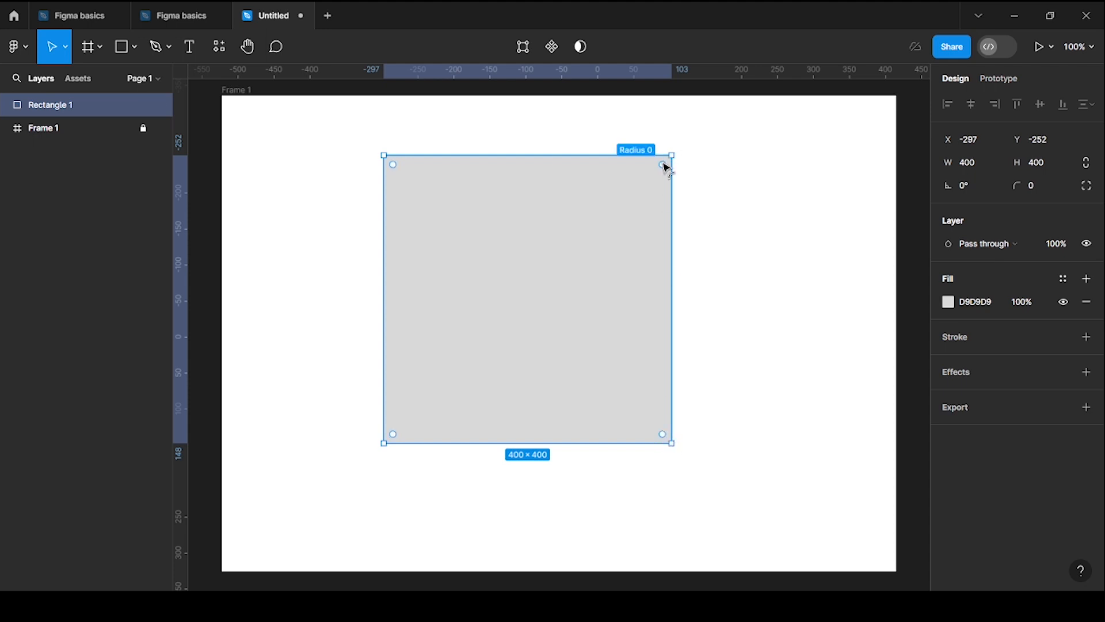
drag(664, 167, 653, 190)
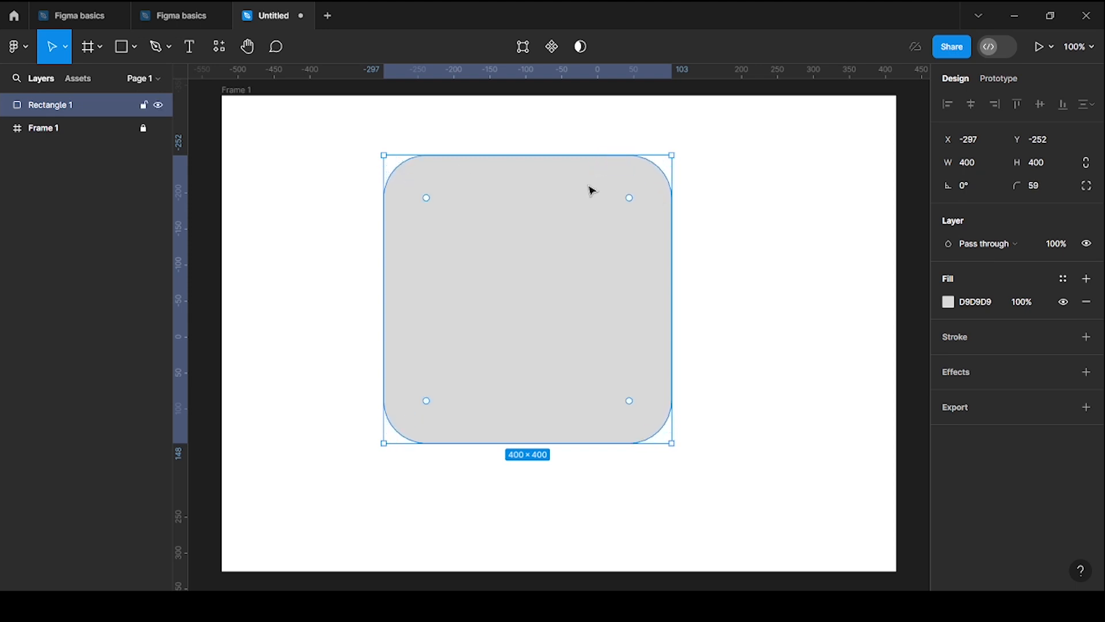
click(792, 264)
- Set the square's corner radius to 100 for all four corners and deselect it
click(561, 372)
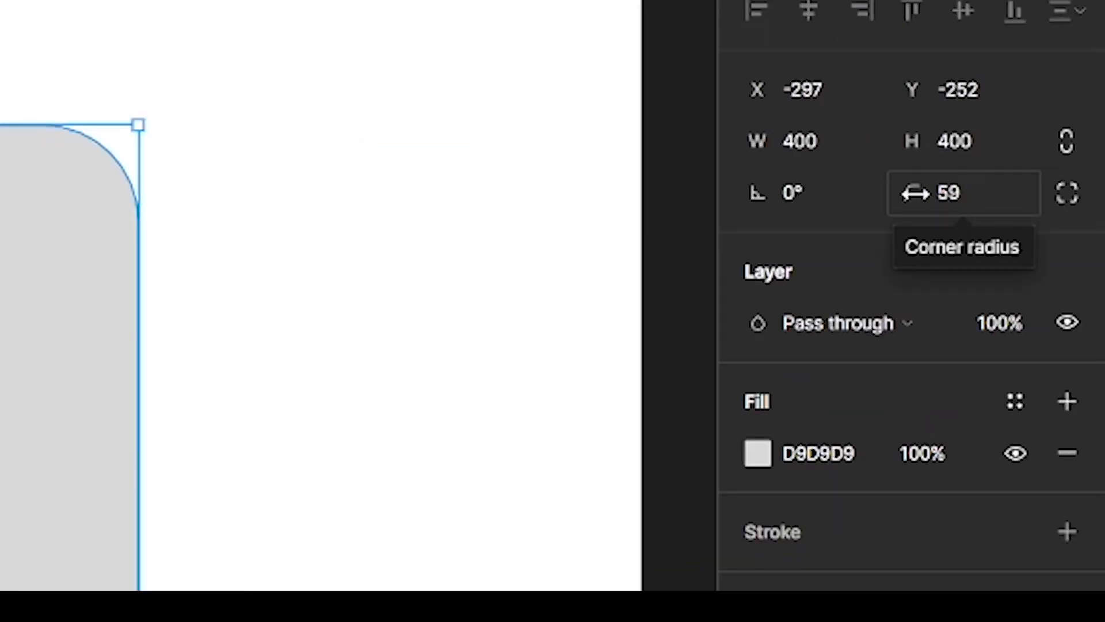
click(947, 194)
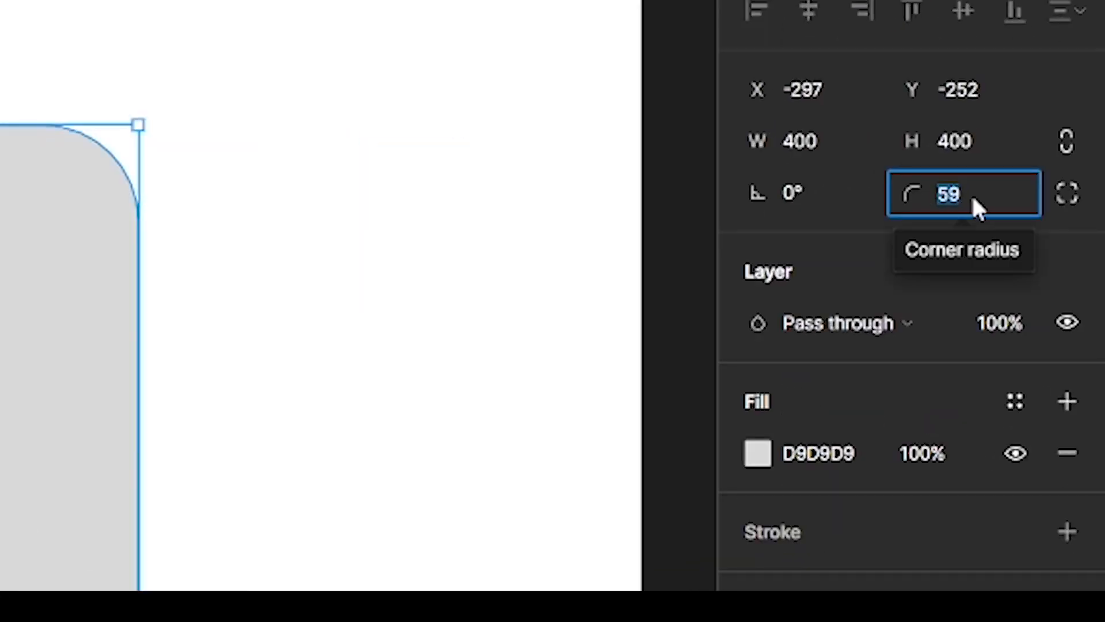
text(1)
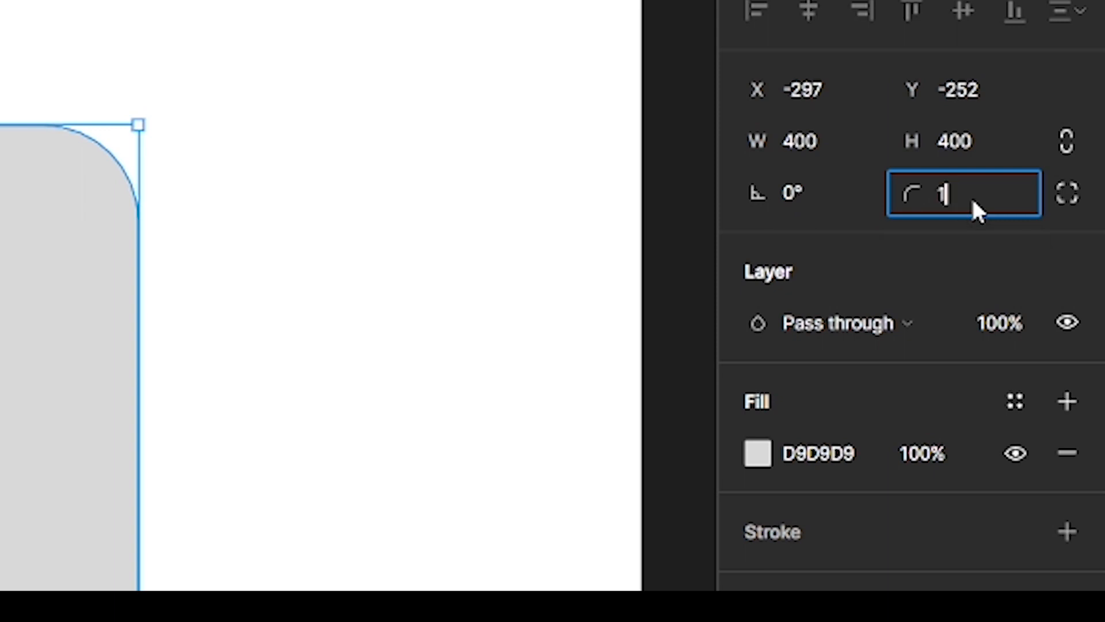
text(00)
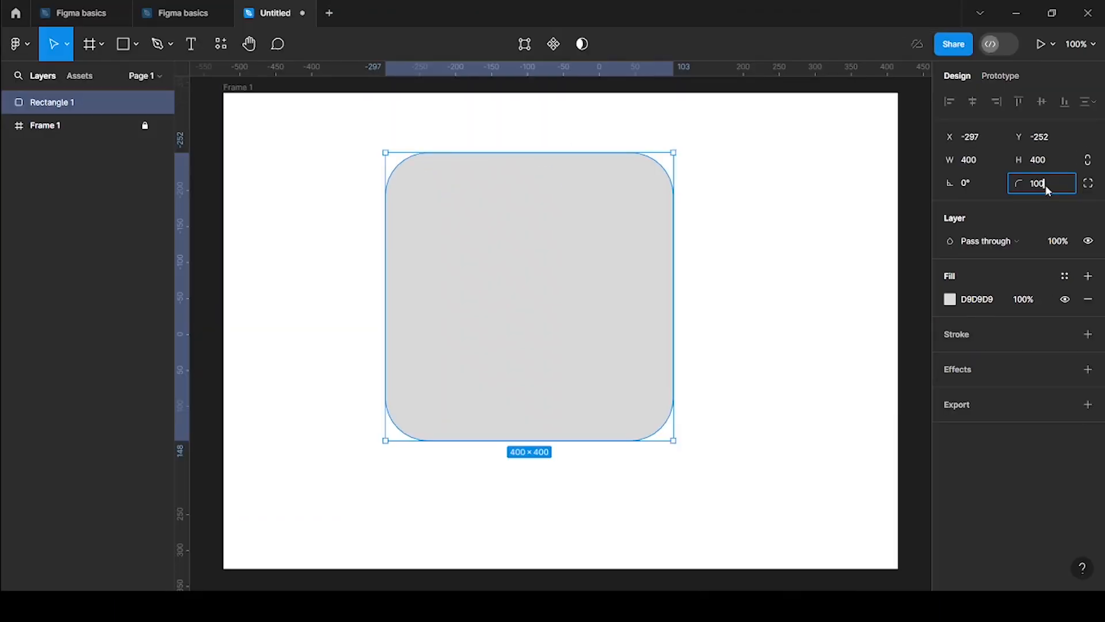
key(Return)
click(746, 301)
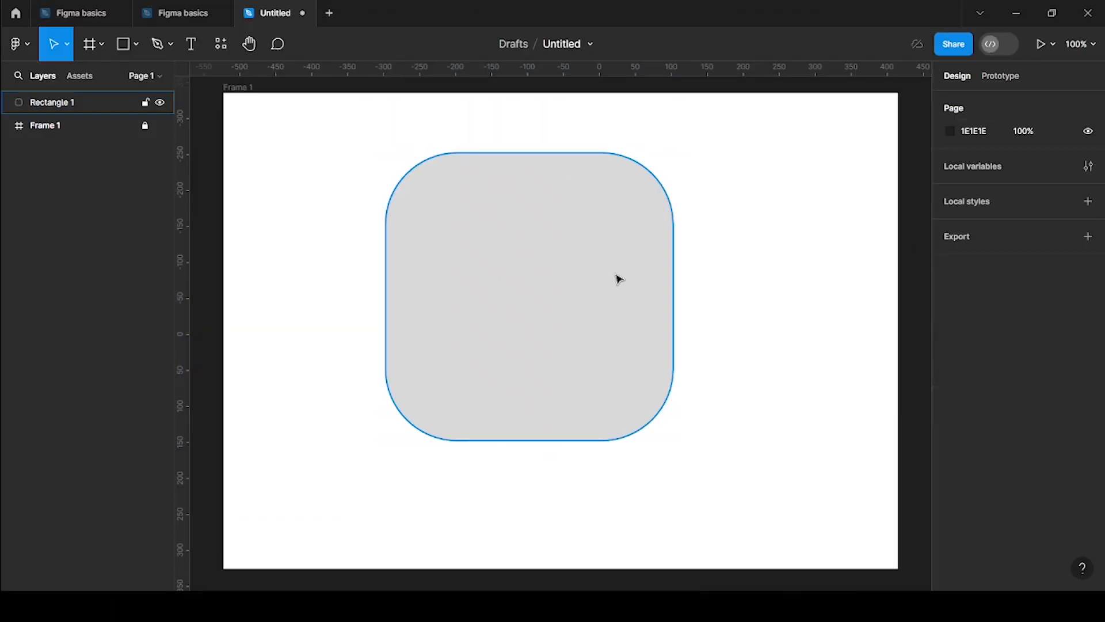
- Reselect the square and set its overall corner radius to 50
click(615, 273)
click(1038, 183)
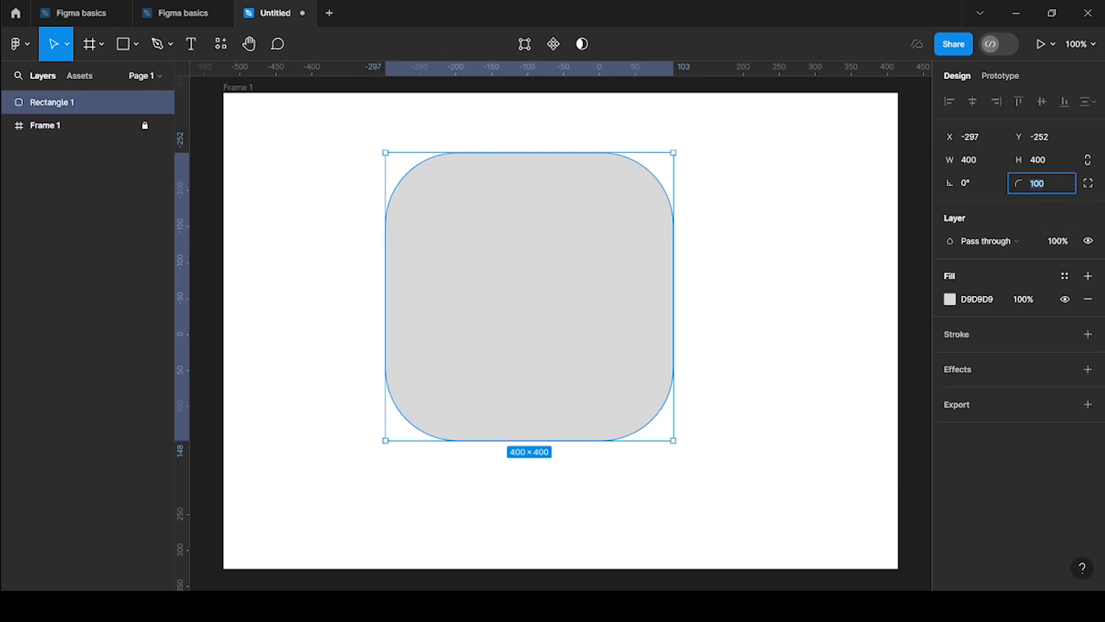
text(50)
key(Return)
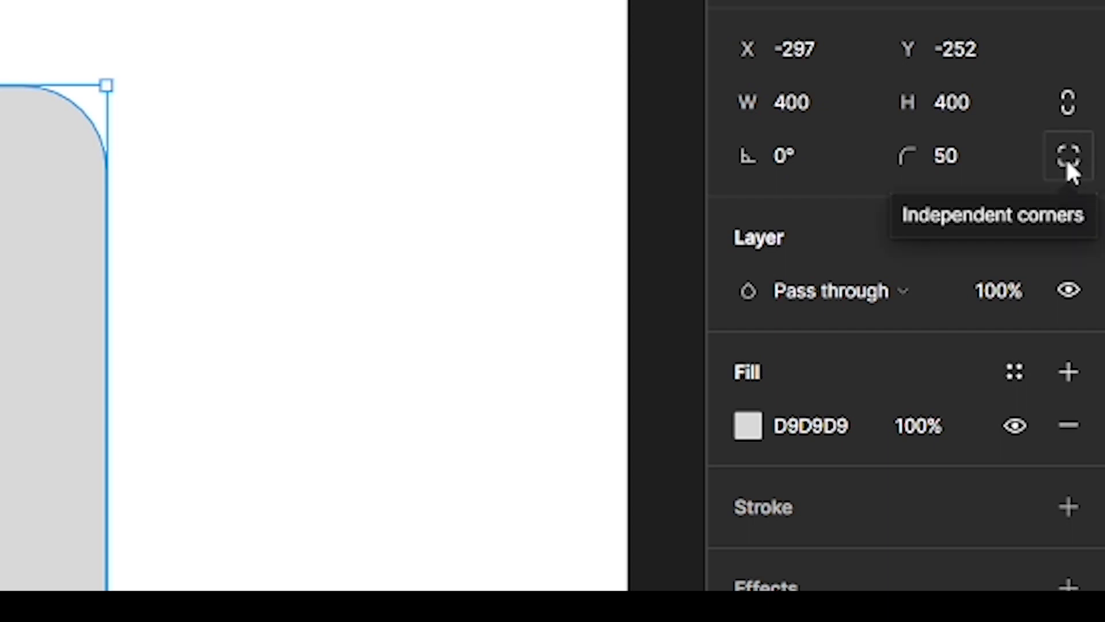
- Set independent corner radii on the square: top left and bottom right 0, top right and bottom left 100
click(1068, 156)
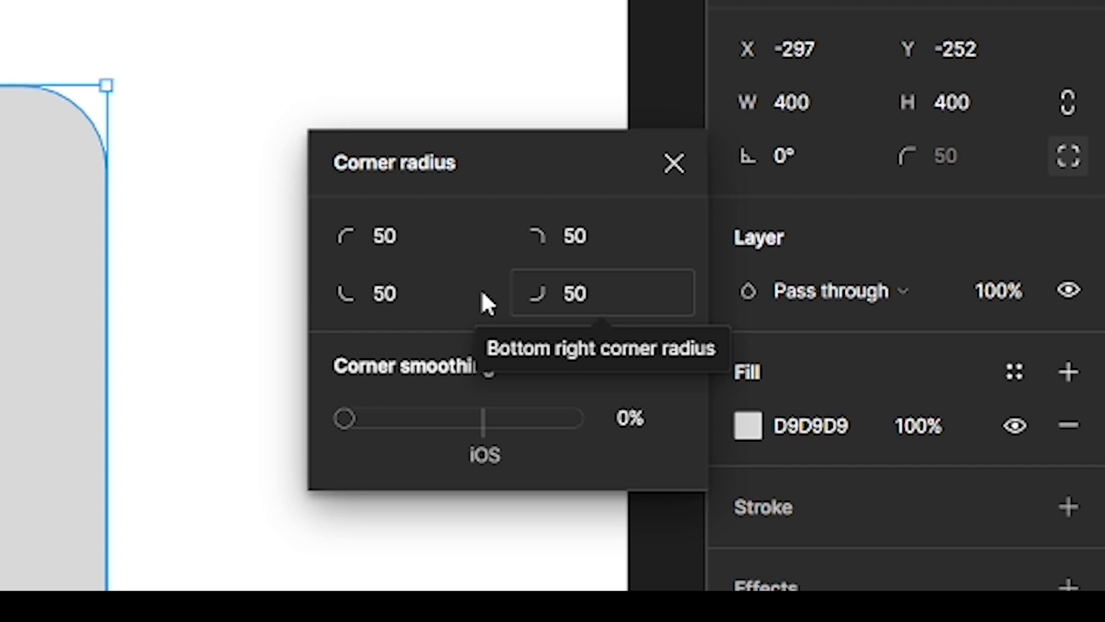
click(385, 237)
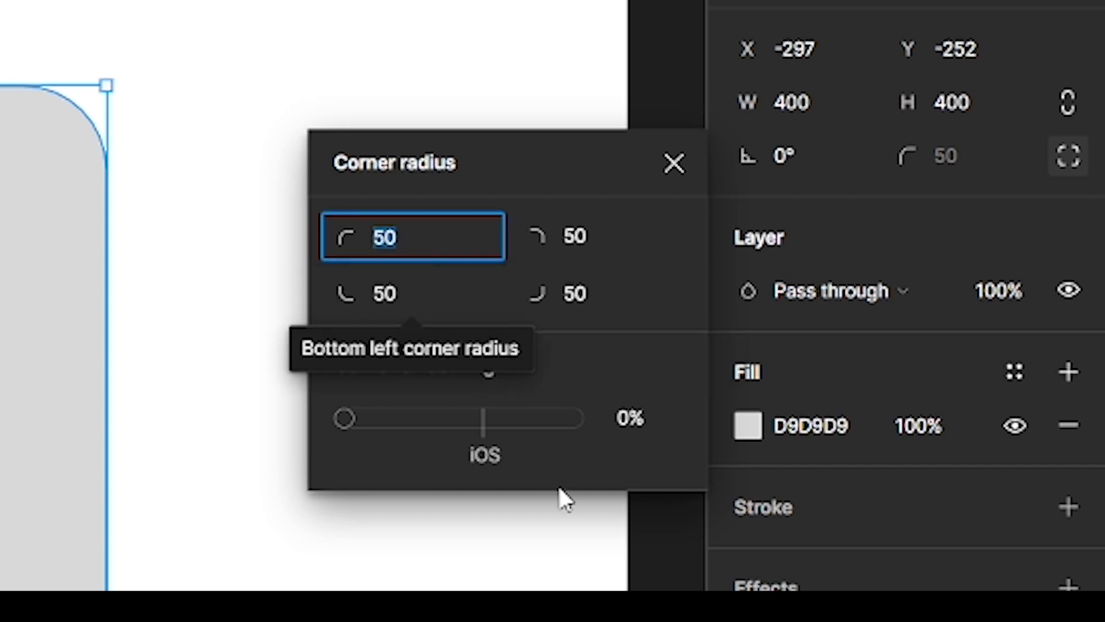
text(0)
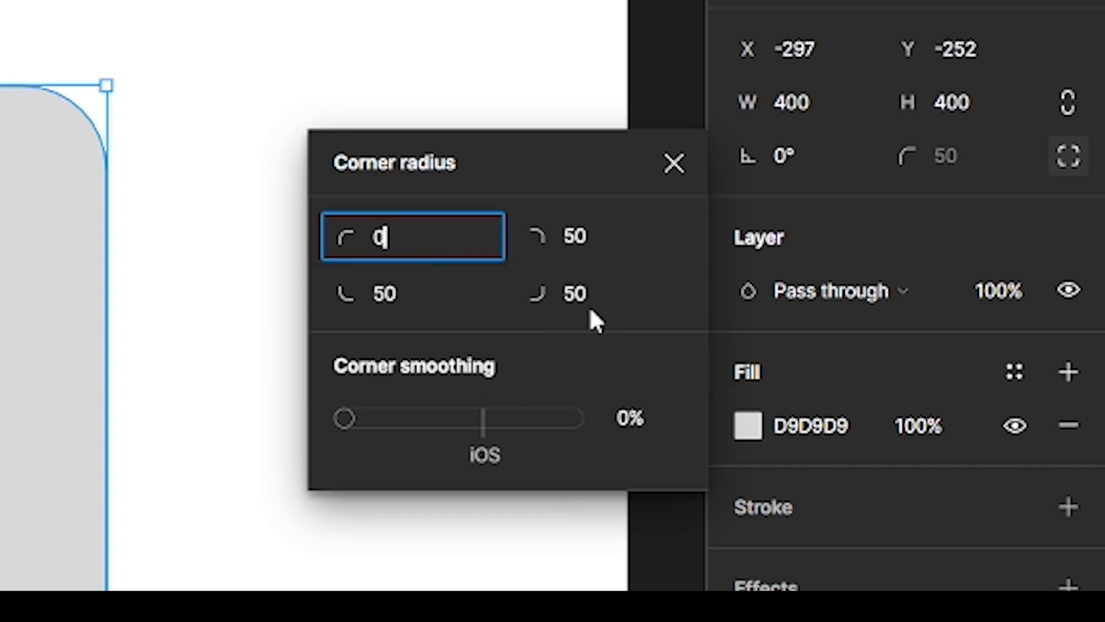
click(579, 294)
text(0)
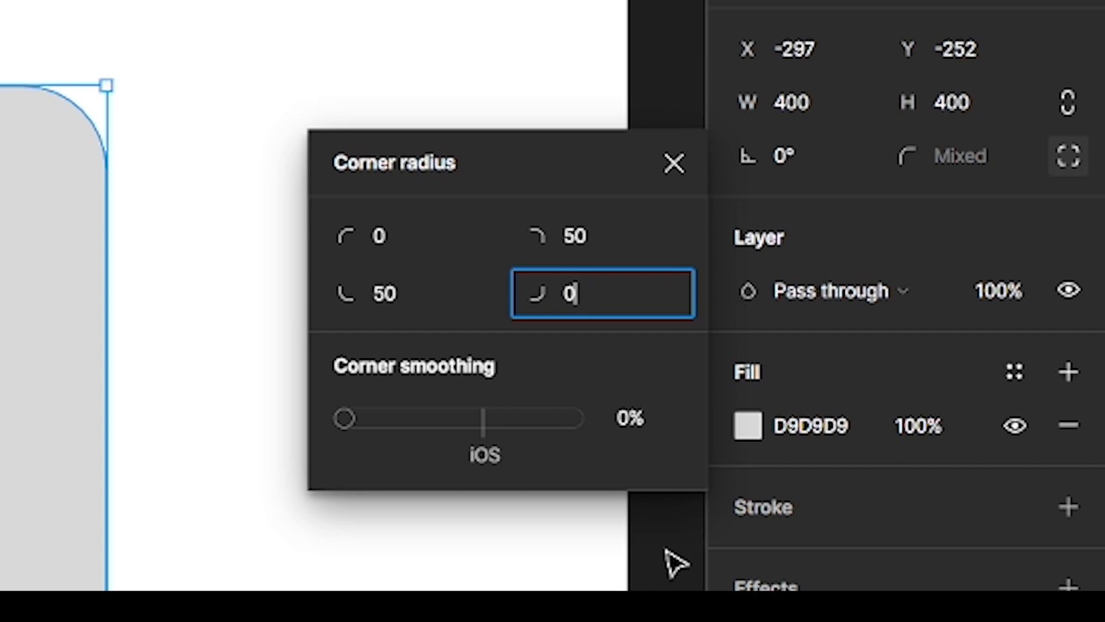
click(570, 233)
text(100)
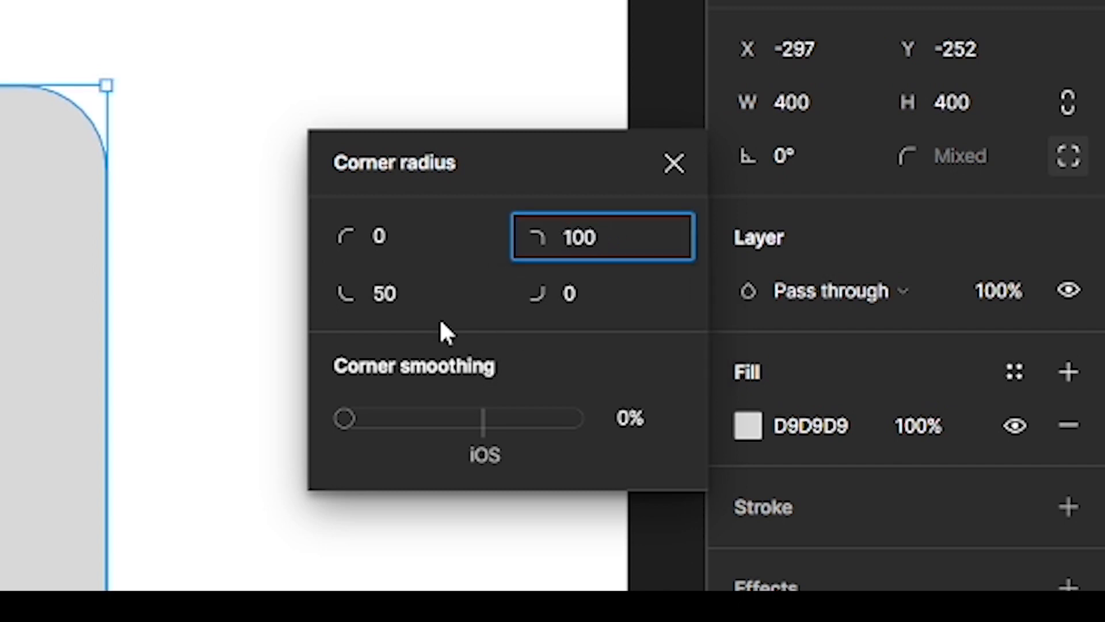
click(369, 292)
text(100)
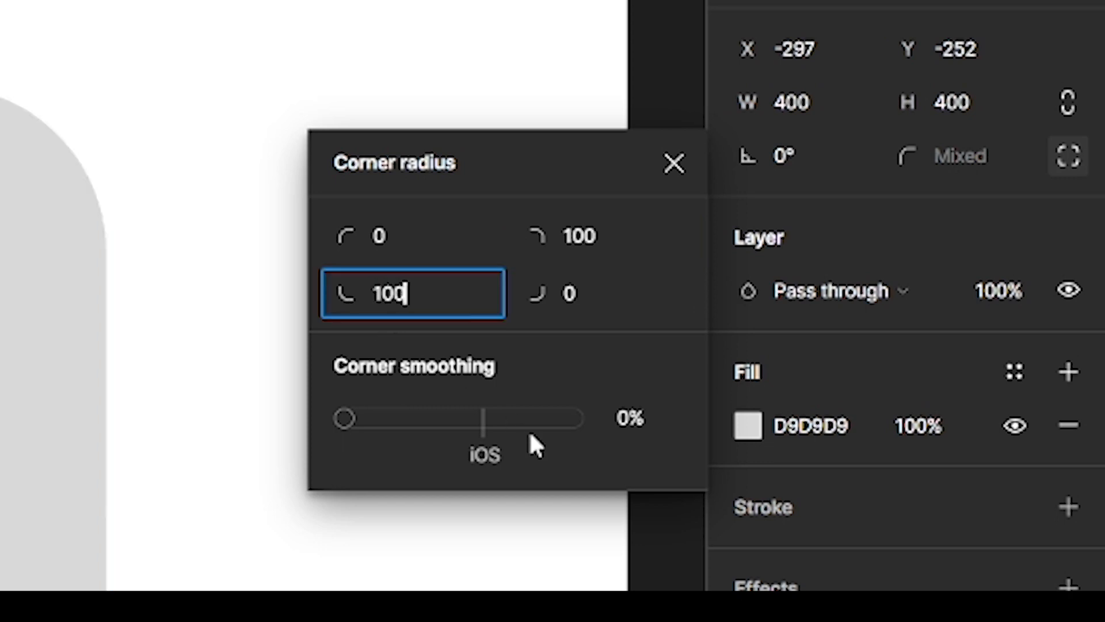
key(Return)
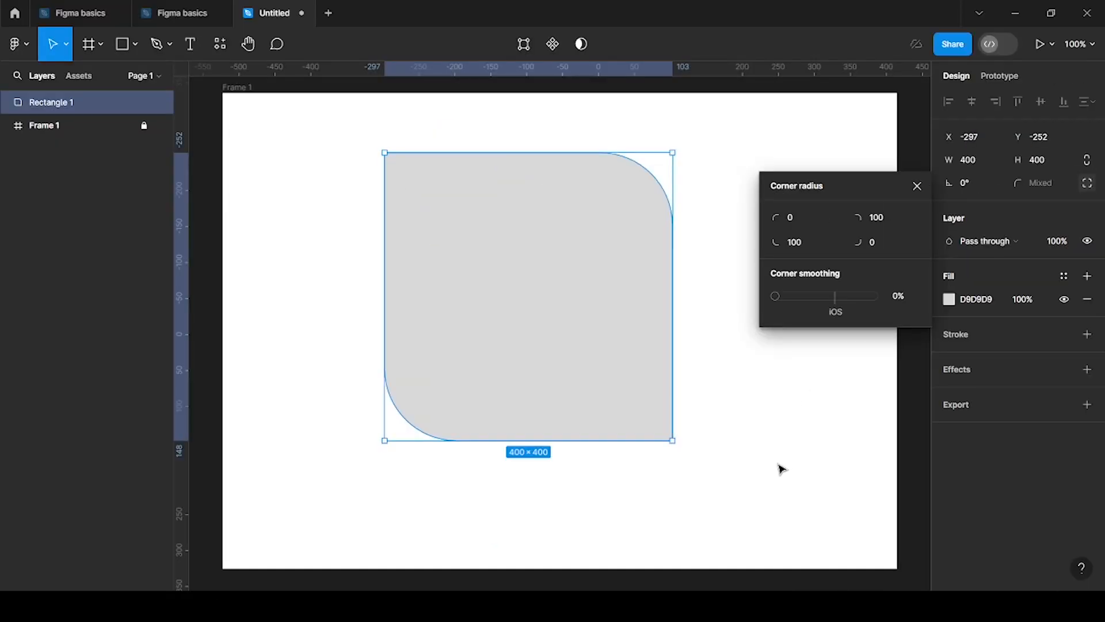
click(779, 466)
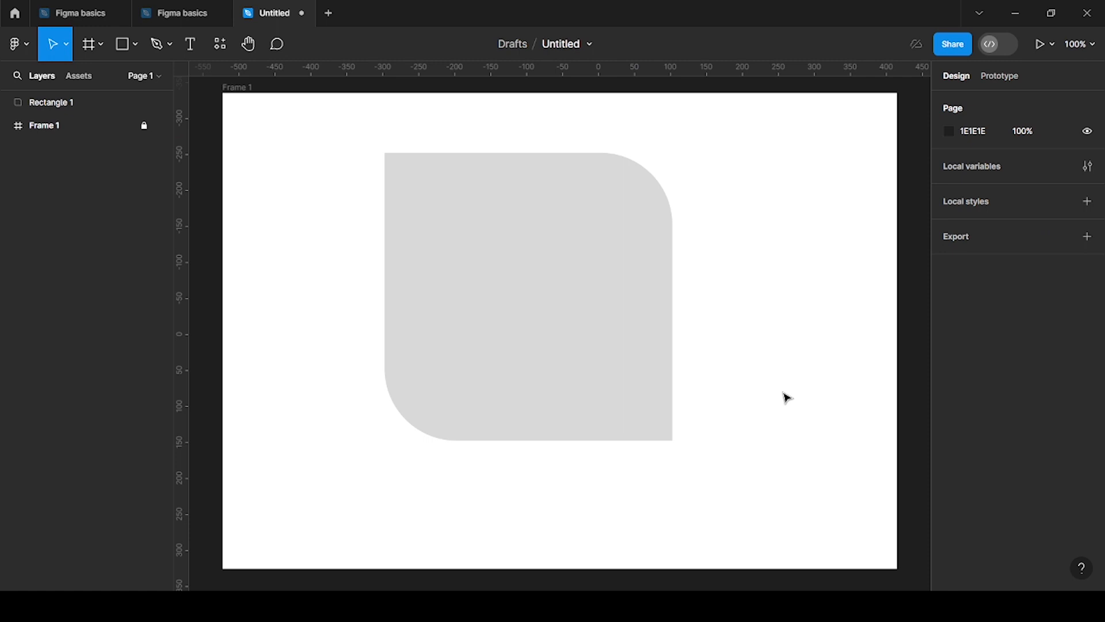
- Increase the top right and bottom left corner radii to 200 each, forming a leaf shape
click(565, 357)
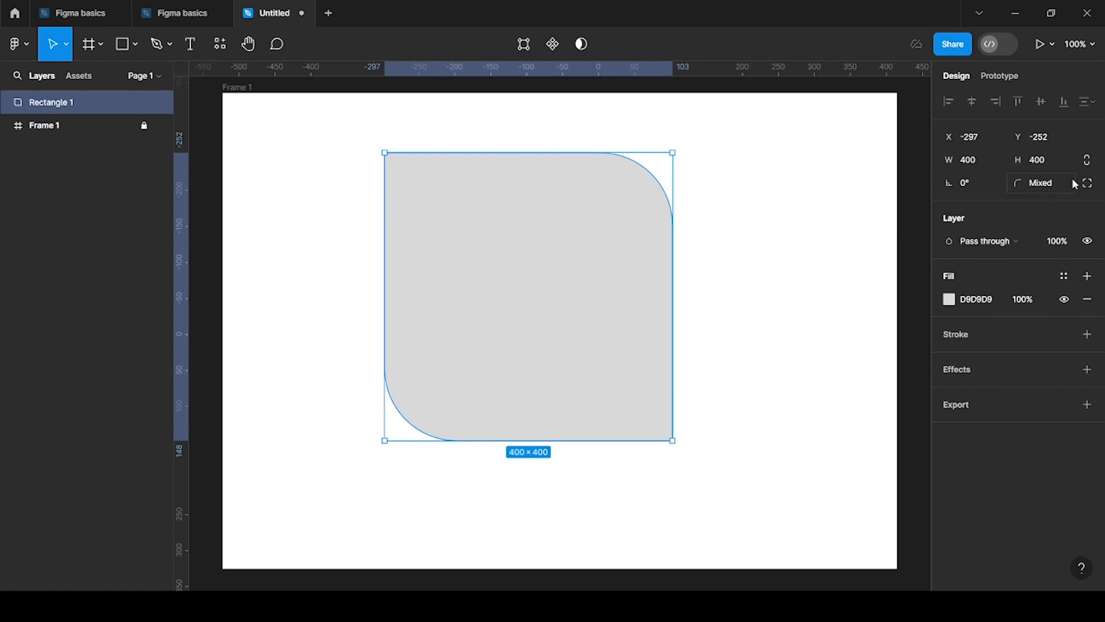
click(1087, 183)
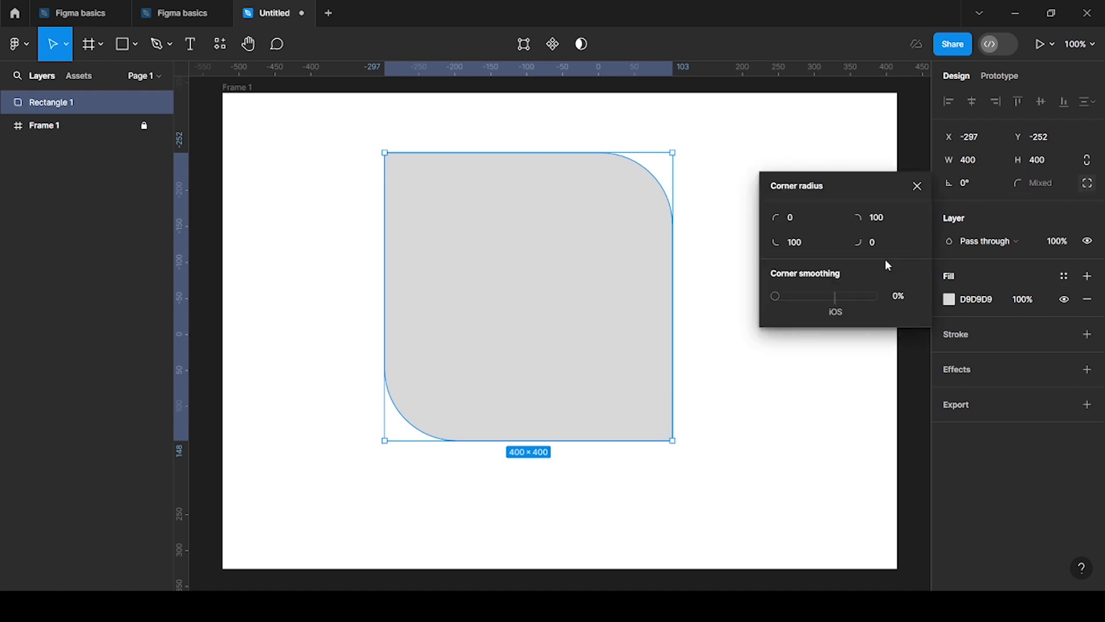
click(874, 224)
text(200)
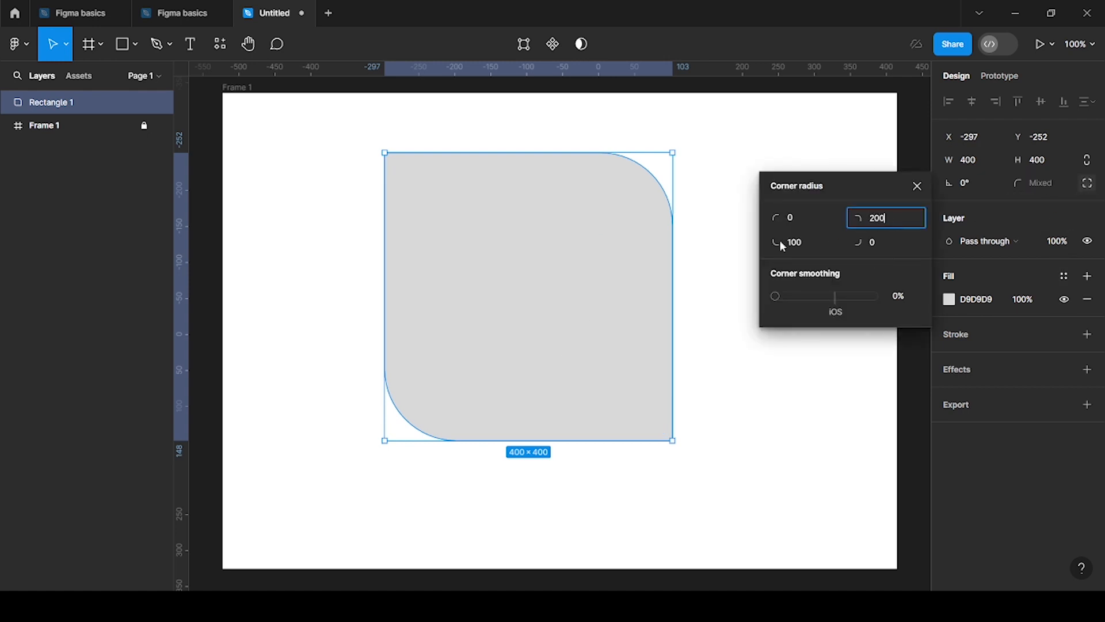
click(792, 241)
text(200)
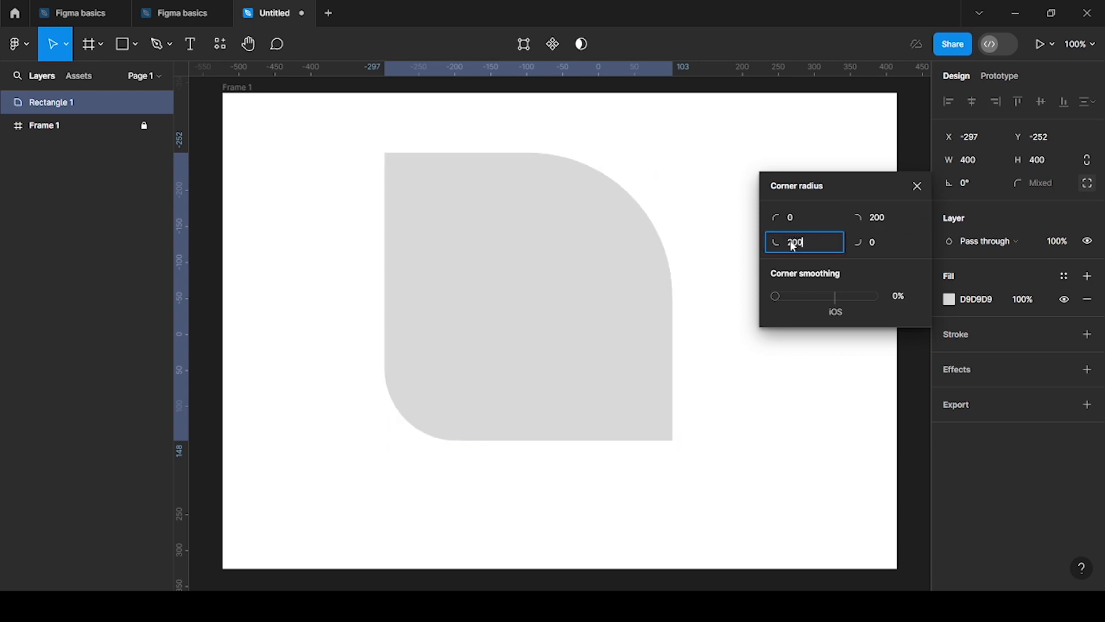
key(Return)
click(834, 359)
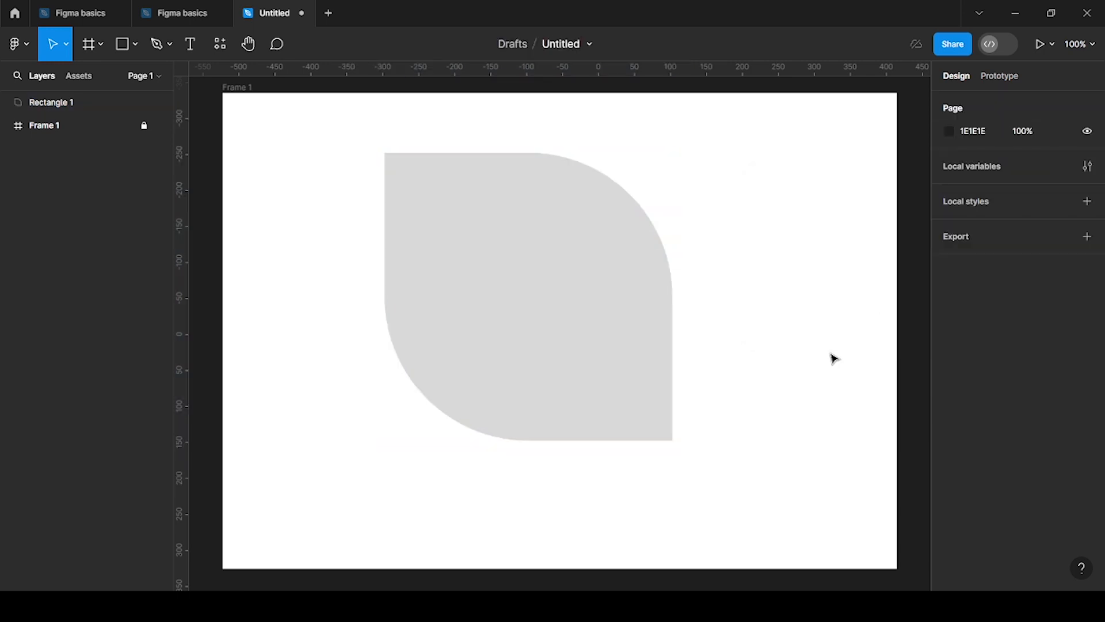
- Move the leaf shape slightly left and up on the frame to about X -308, Y -259, and deselect it
click(599, 343)
click(723, 346)
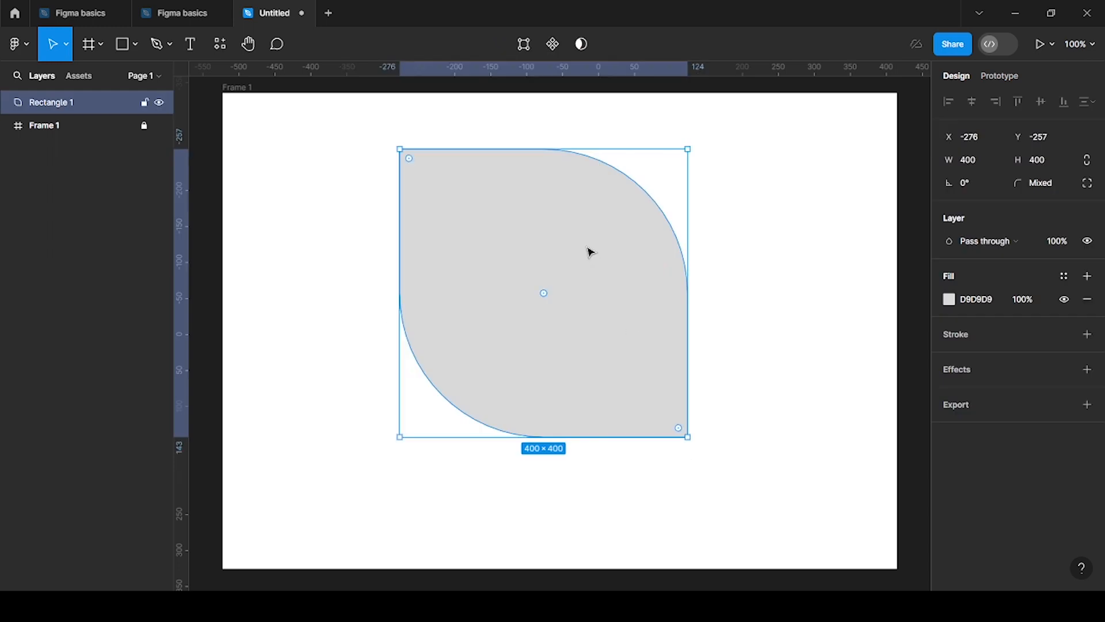
drag(591, 303, 569, 301)
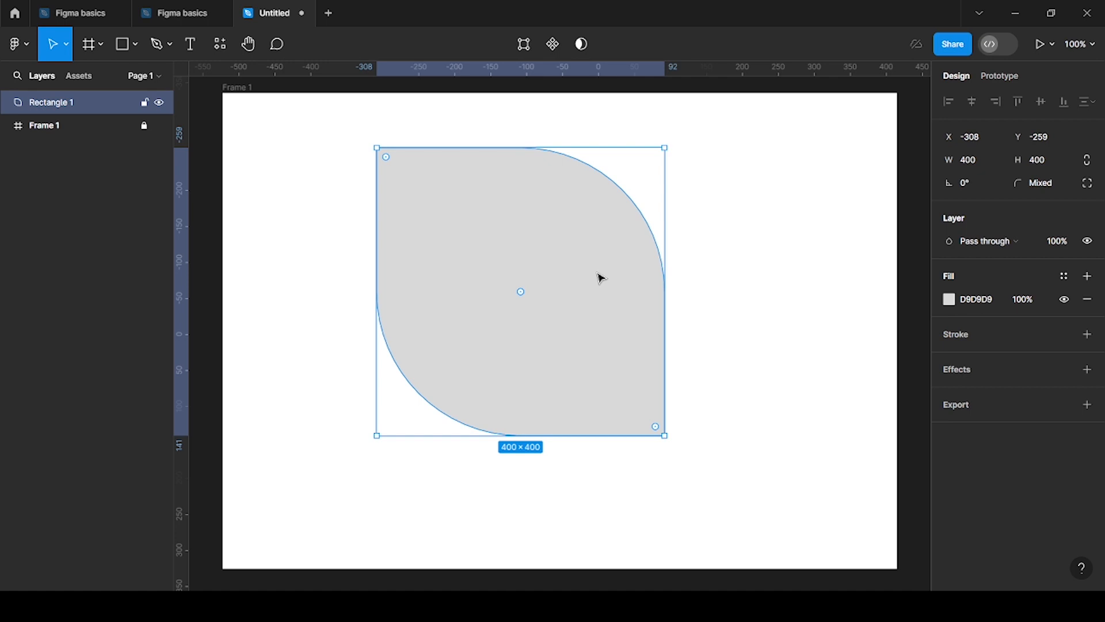
click(750, 346)
- Try several solid fill colours on the leaf shape, ending with olive green 869C04, and deselect it
click(581, 328)
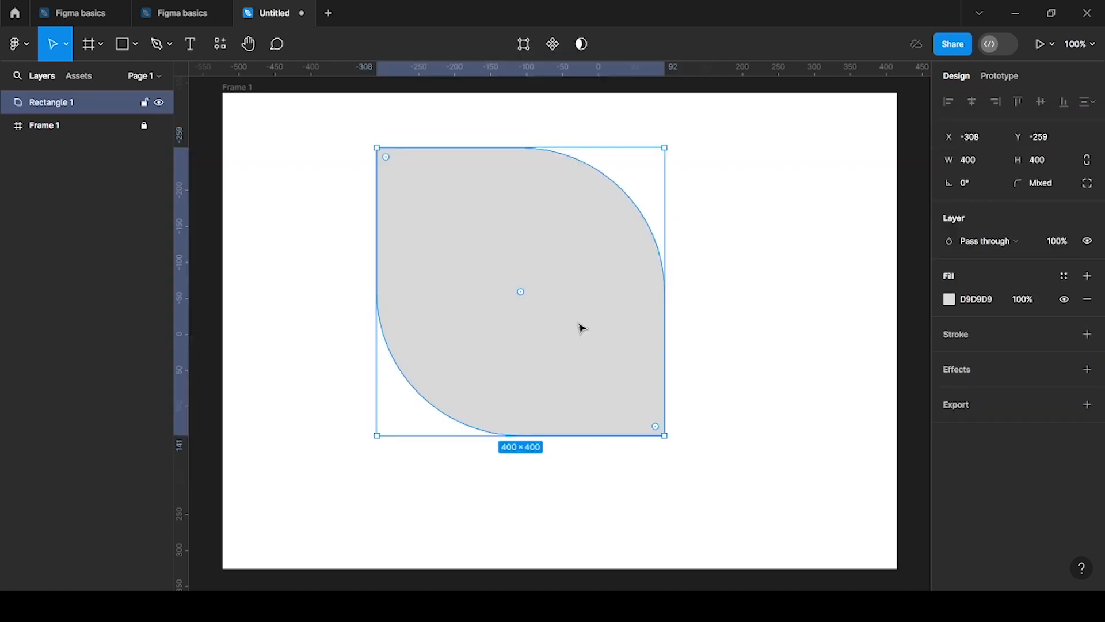
click(949, 302)
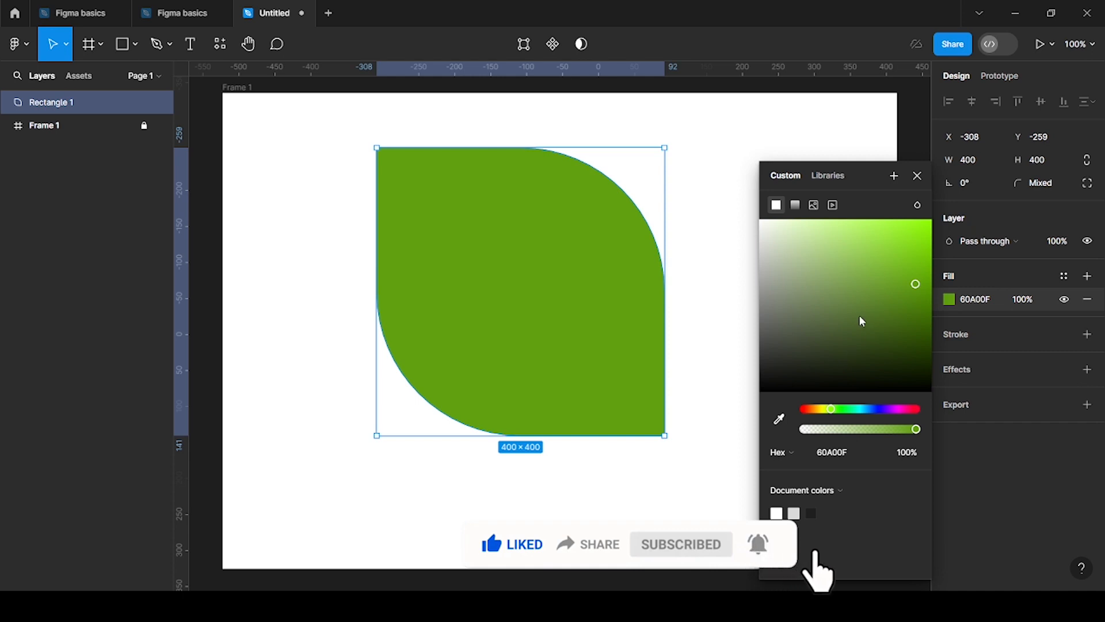
drag(861, 319, 900, 292)
drag(927, 353, 800, 338)
click(783, 297)
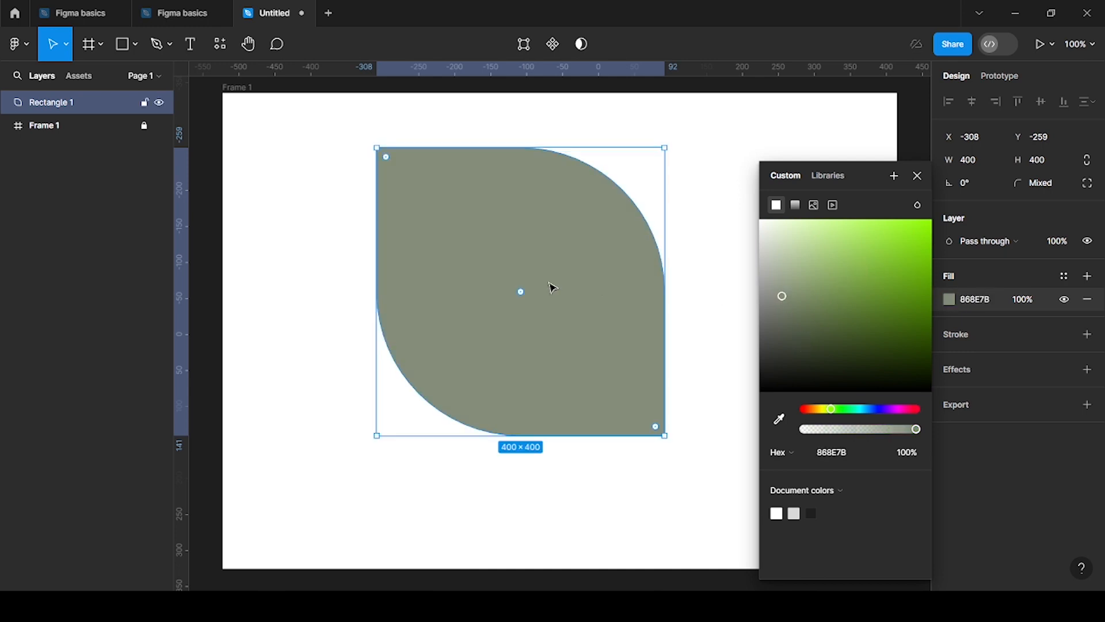
click(847, 278)
drag(885, 271, 927, 287)
click(824, 408)
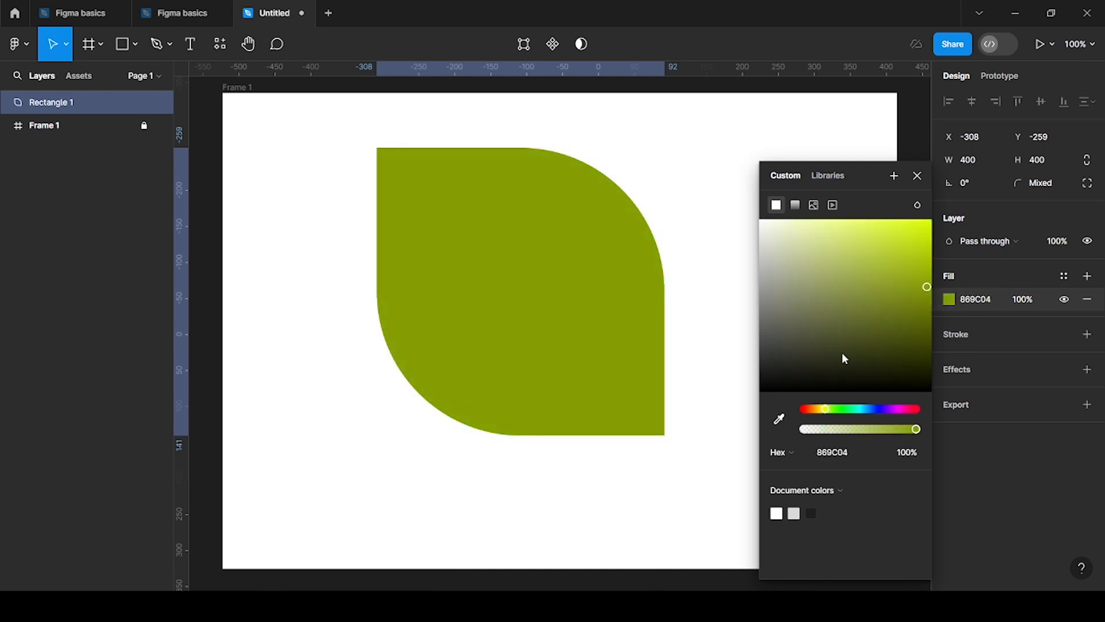
click(710, 303)
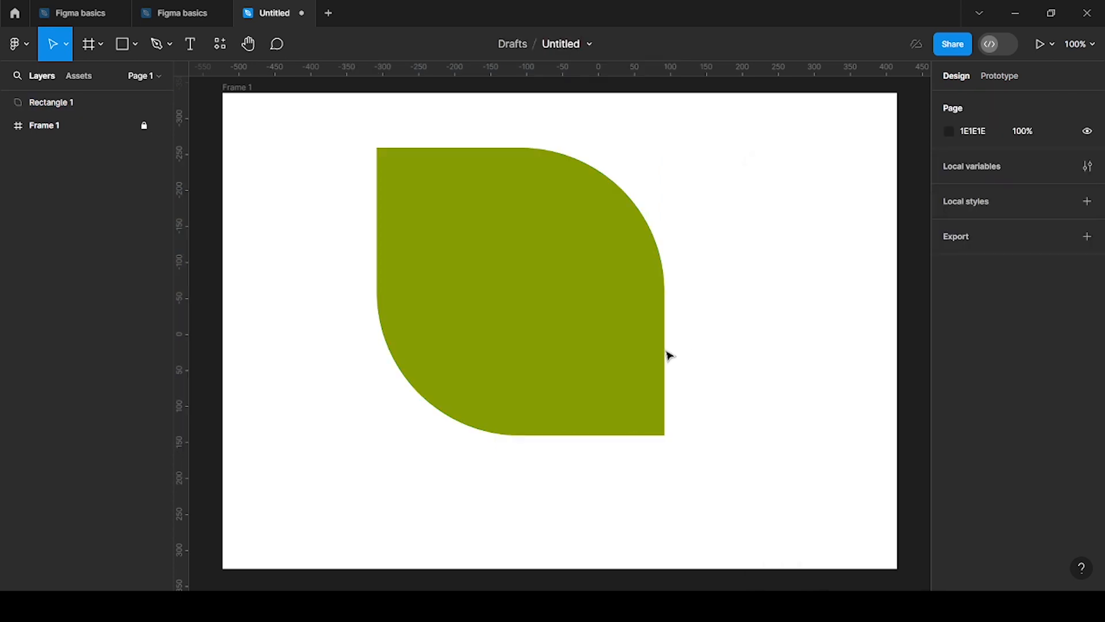
- Remove the olive green fill from the leaf shape and deselect it
click(585, 364)
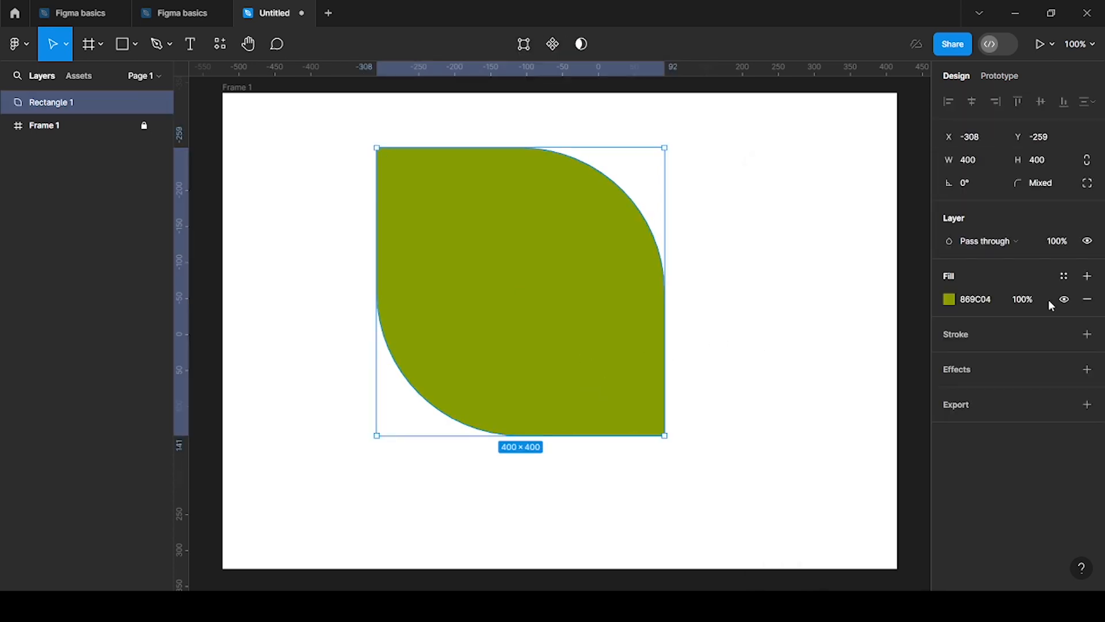
click(985, 305)
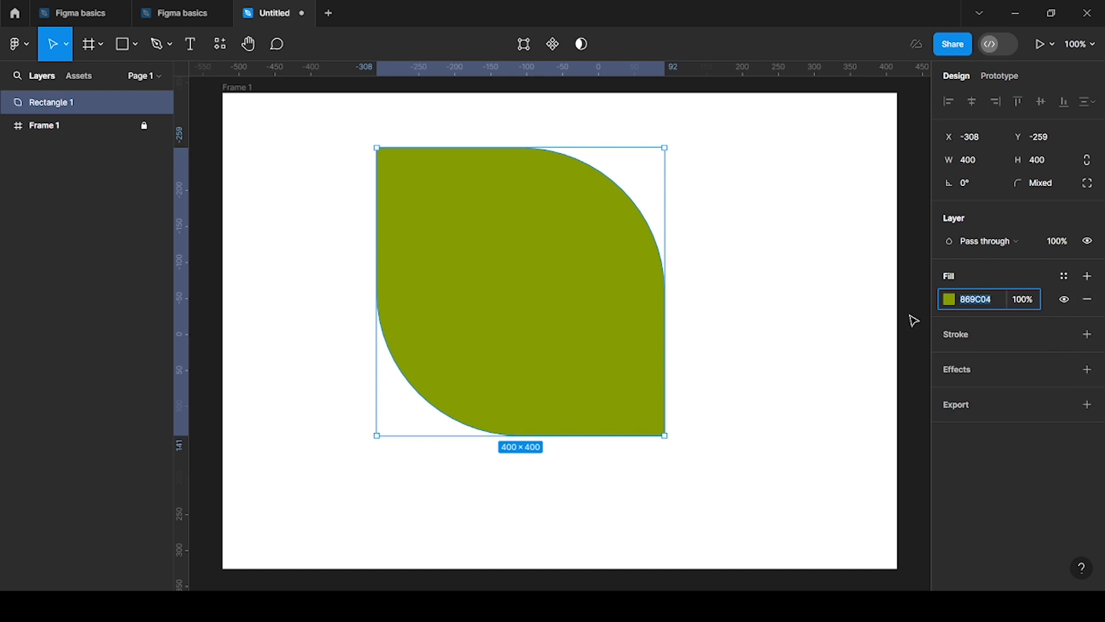
click(1088, 301)
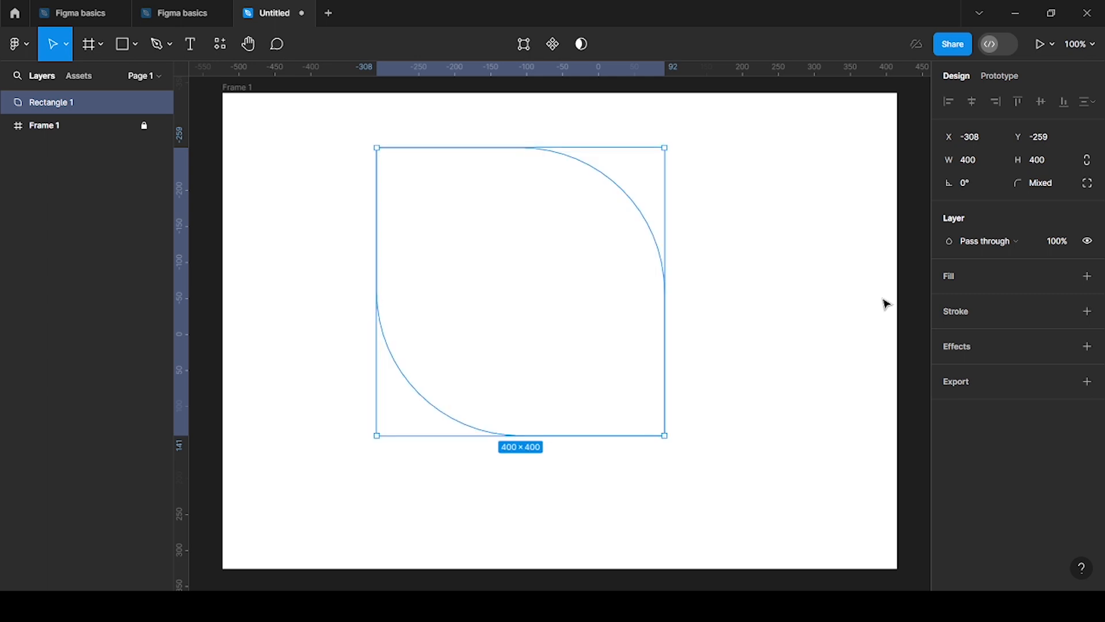
click(679, 311)
- Select the unfilled leaf shape, add a new fill and colour it dark red A20101
drag(730, 216, 538, 389)
click(1088, 277)
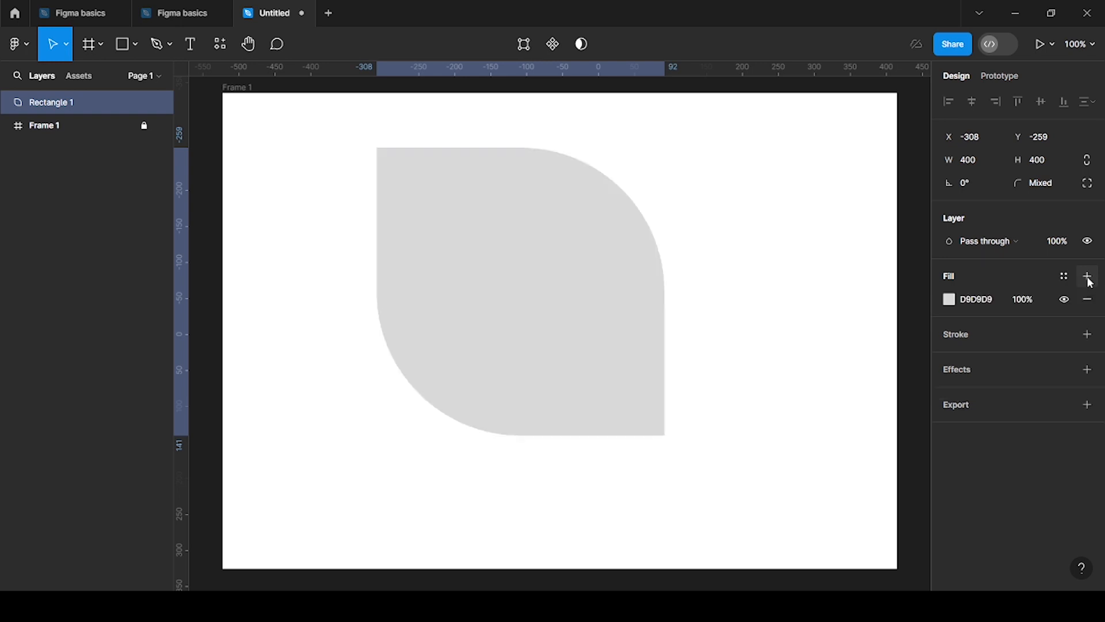
click(956, 302)
drag(910, 299, 931, 286)
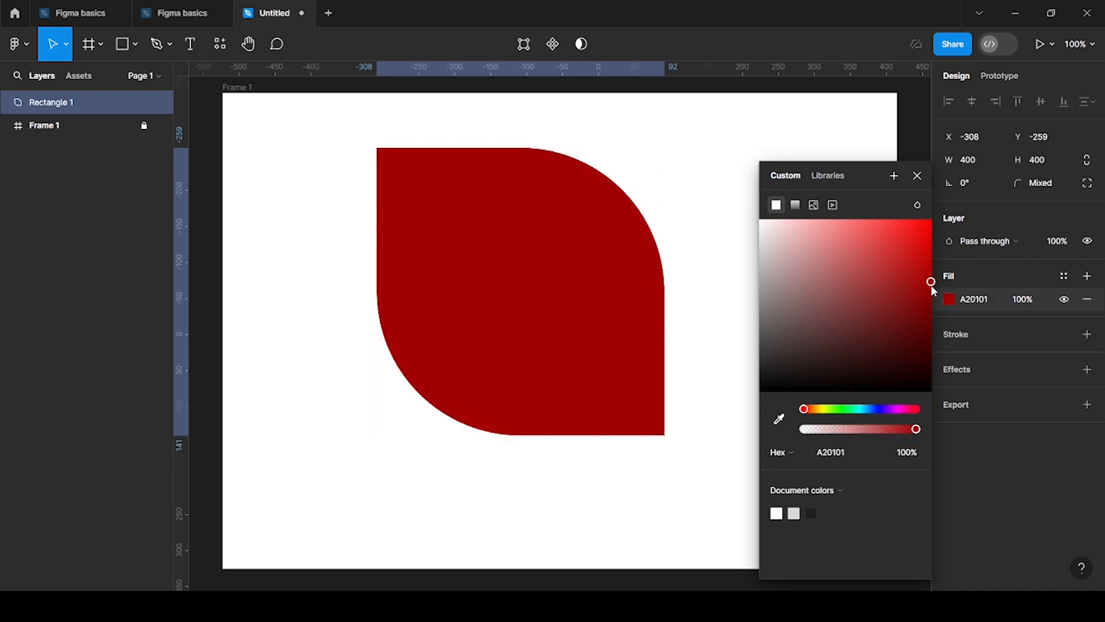
click(723, 172)
- Set the opacity of the leaf shape's dark red fill to 50%
click(597, 294)
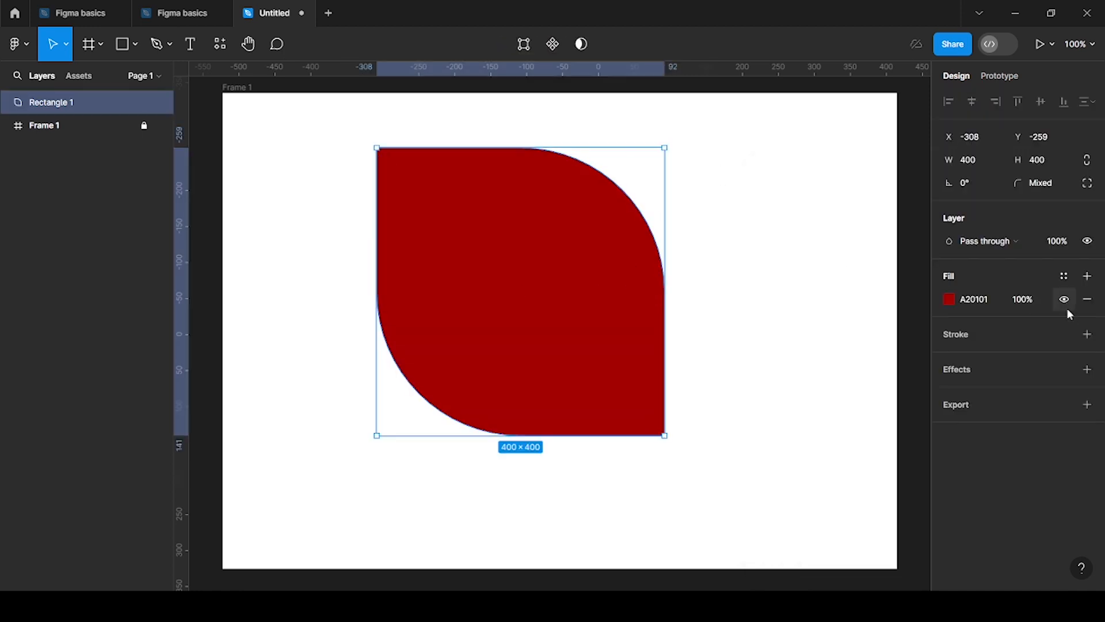
click(1025, 299)
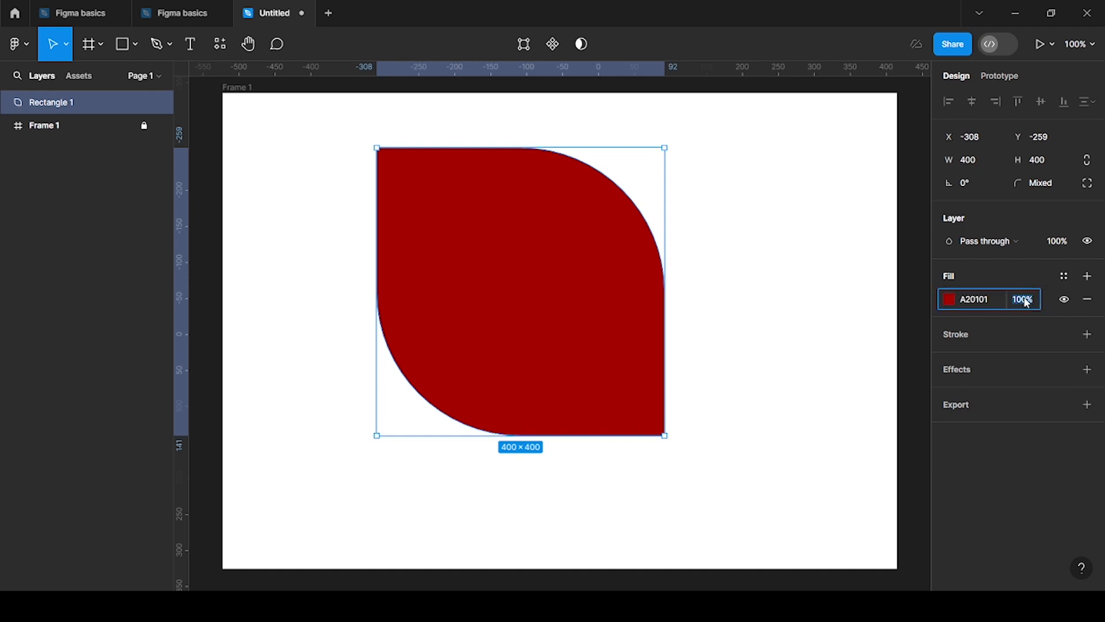
text(50)
key(Return)
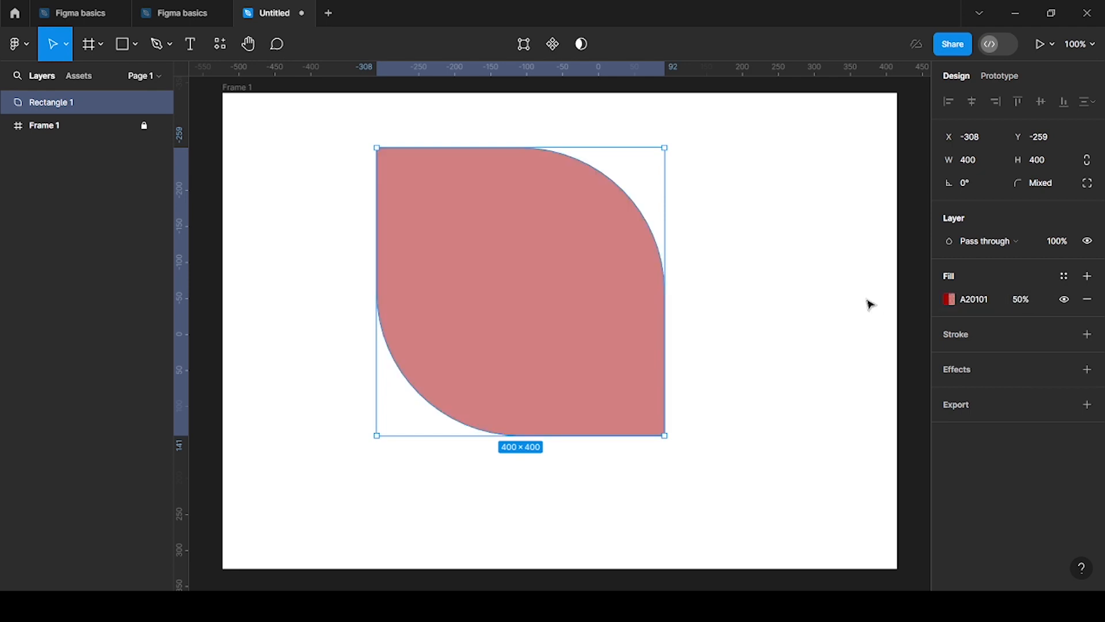
- Restore the leaf shape's dark red fill to 100% opacity
click(726, 306)
click(632, 311)
click(1018, 299)
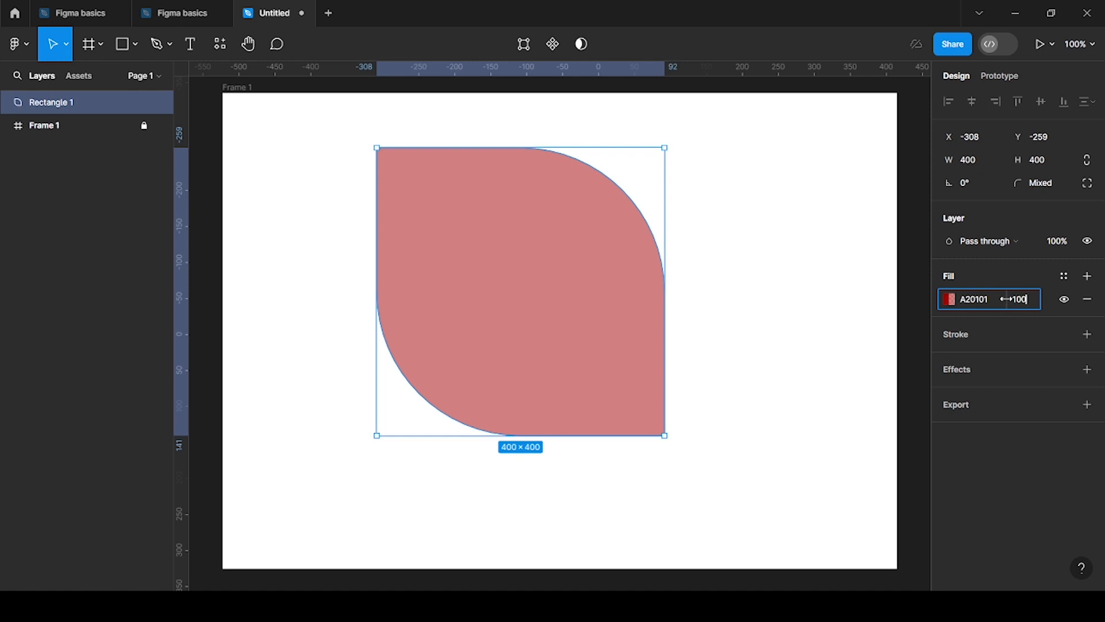
text(100)
key(Return)
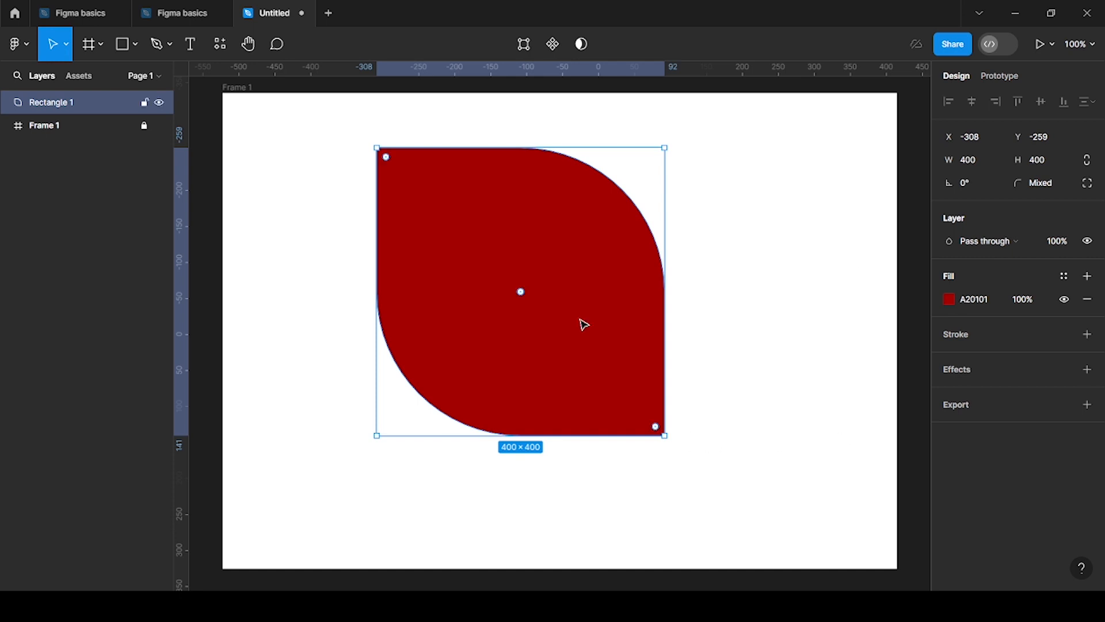
- Move the leaf shape to X -416, Y -278, reselect it and show the list of available shape tools
click(137, 46)
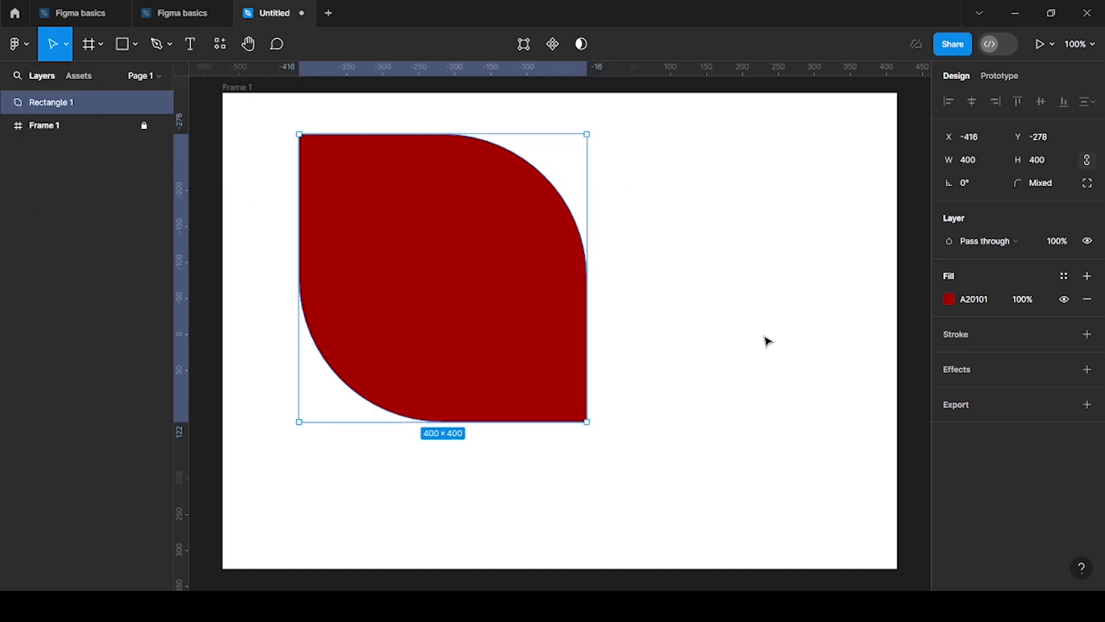
click(765, 340)
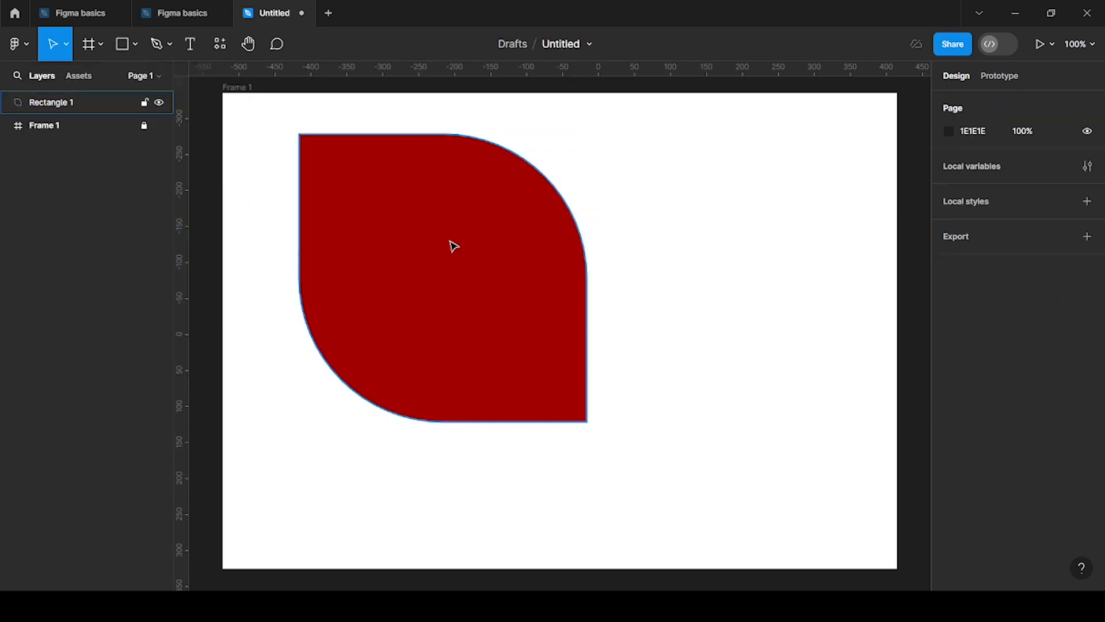
click(451, 246)
click(132, 46)
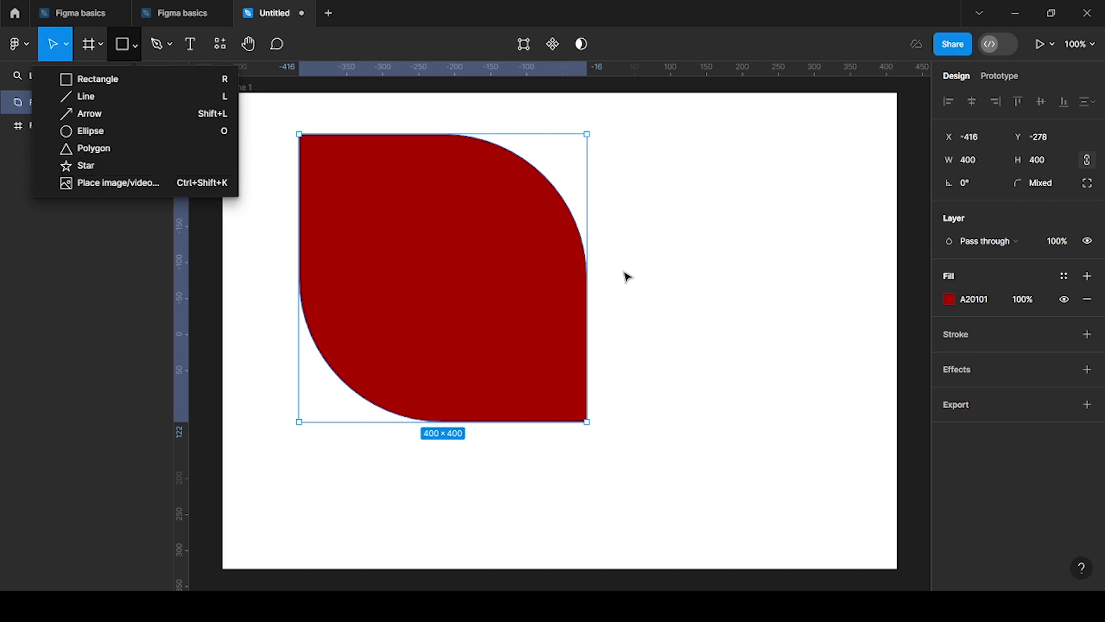
- Dismiss the list of shape tools, move the leaf shape horizontally to about X -234 on the frame and deselect it
click(733, 299)
drag(483, 305, 602, 305)
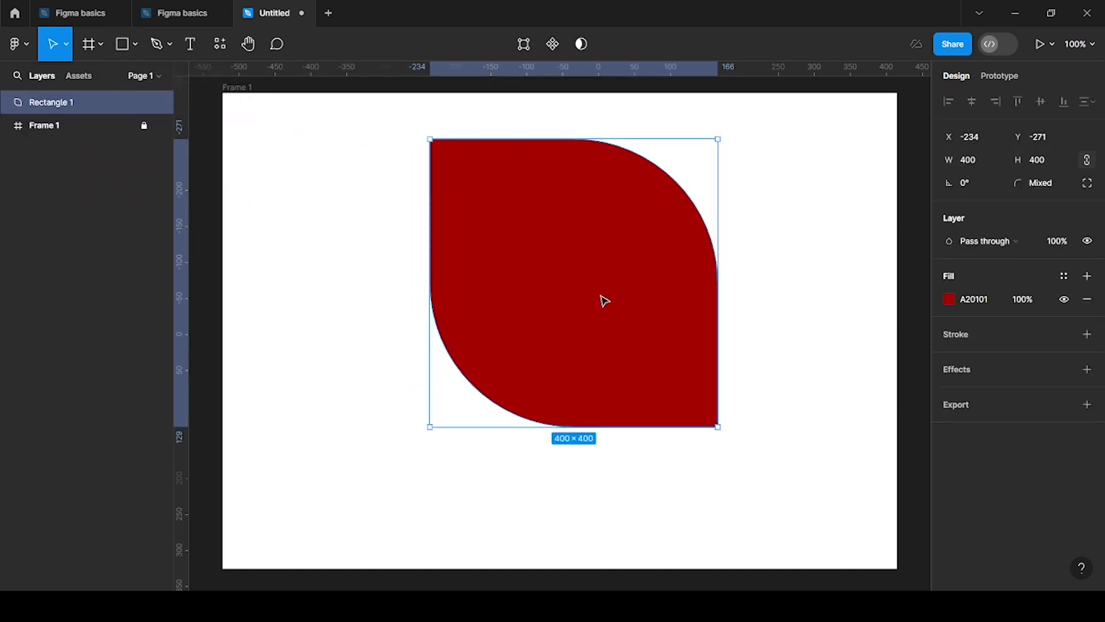
click(804, 304)
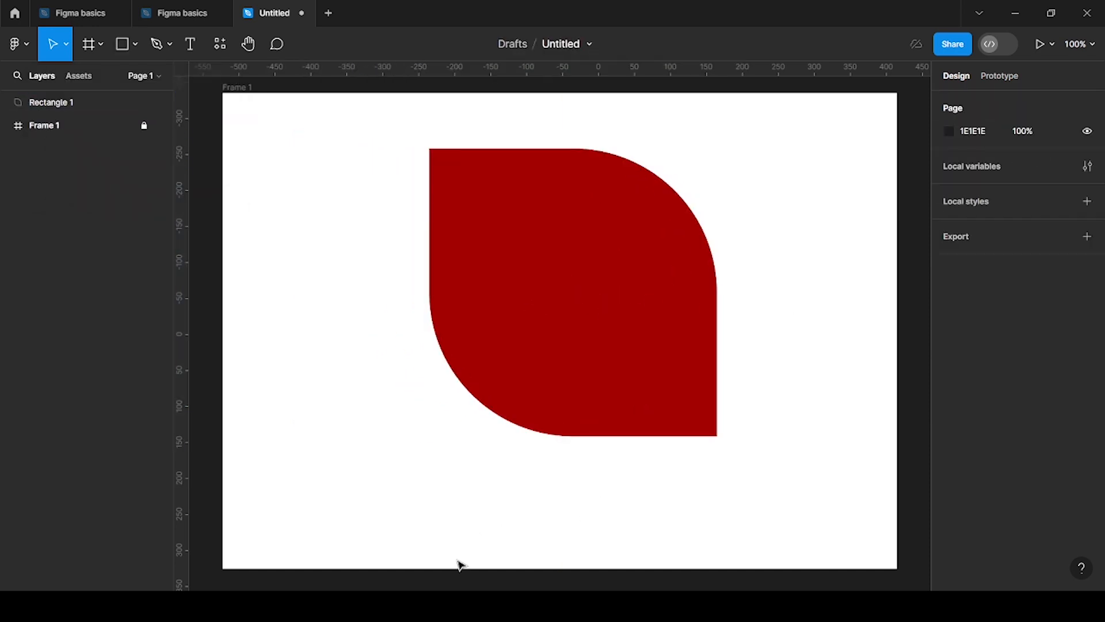
- Switch to the web browser showing the Naeem Graphics YouTube channel's videos
click(443, 606)
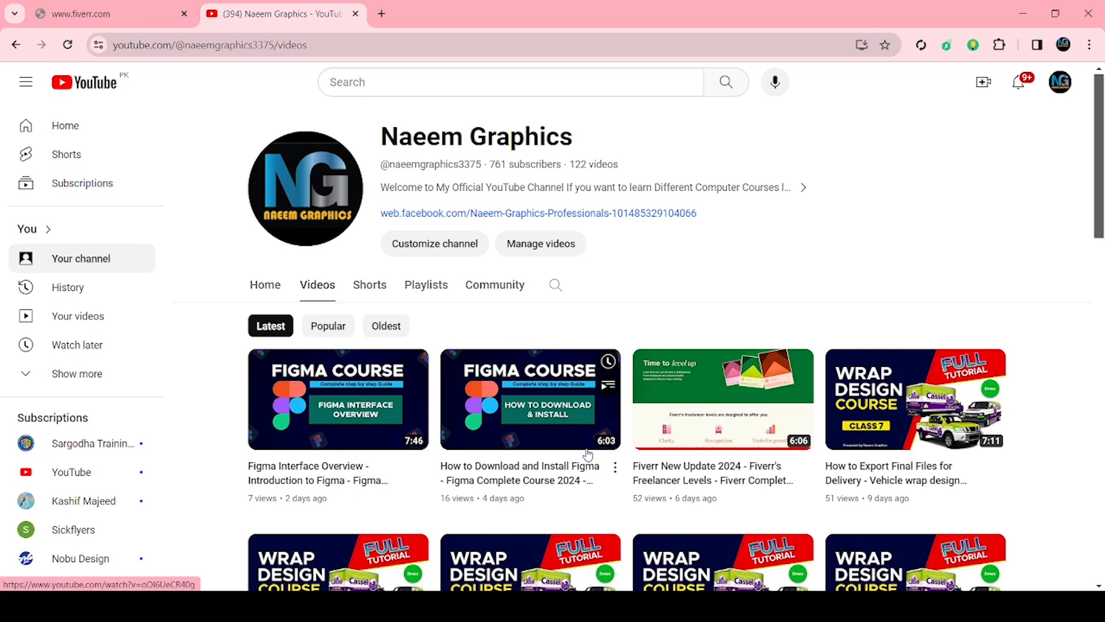